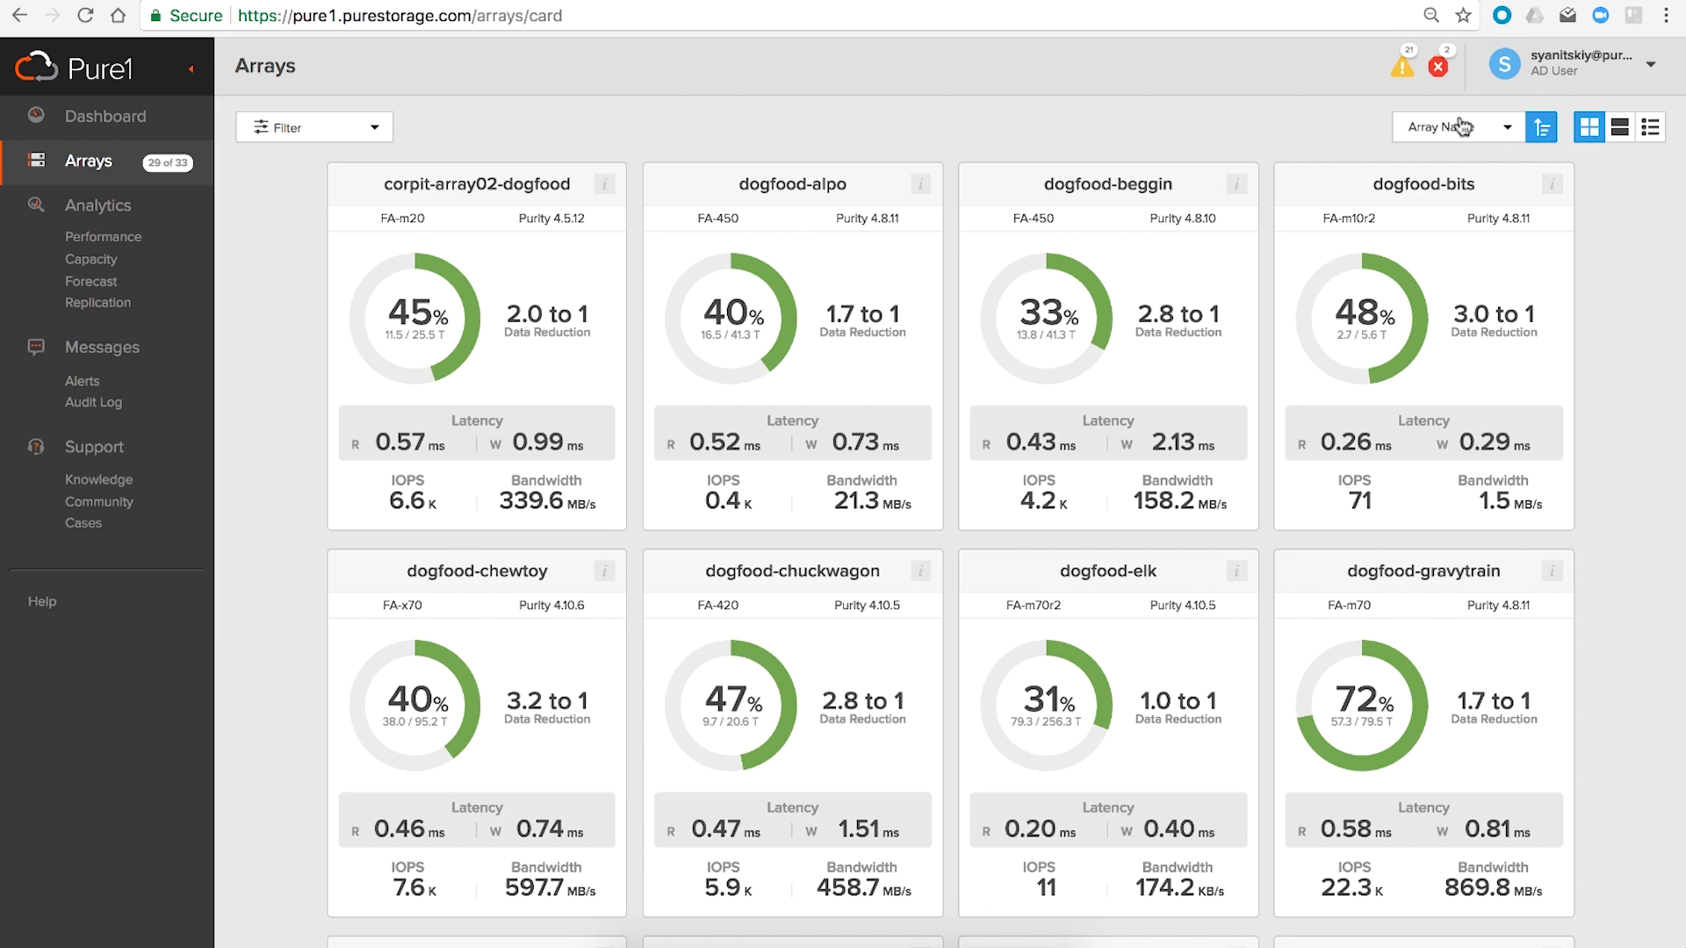
Sort the array cards by % Full, fullest first, and glance at ir-dogfood-badlands's open alerts
left_click(1542, 128)
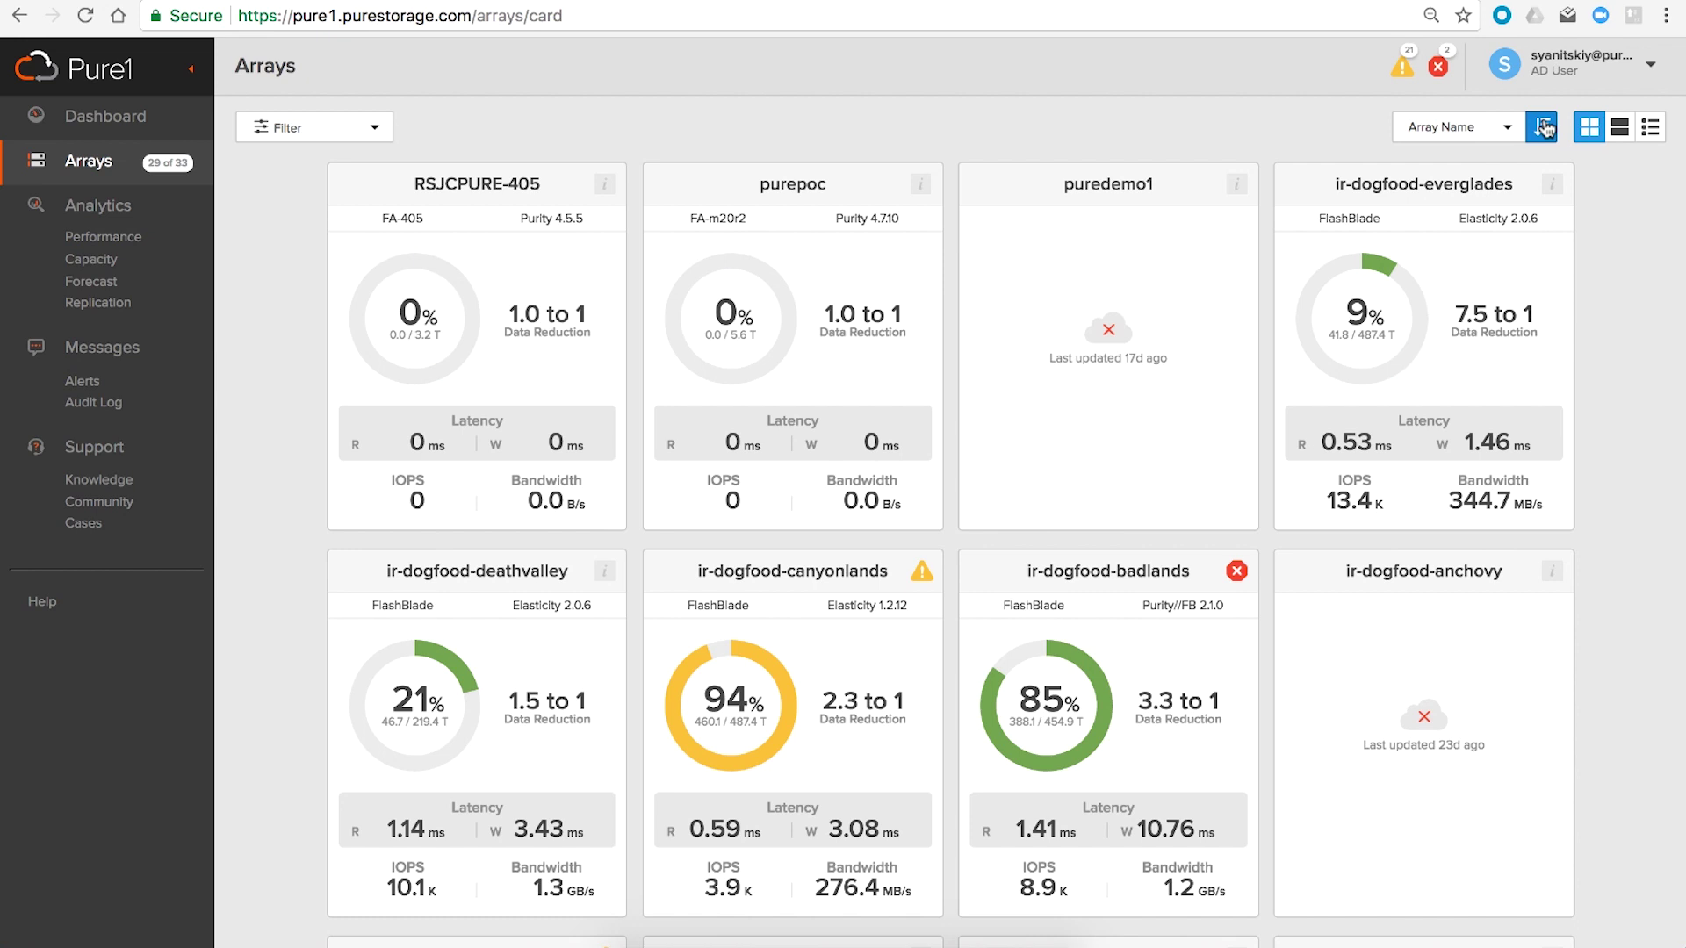
left_click(1515, 126)
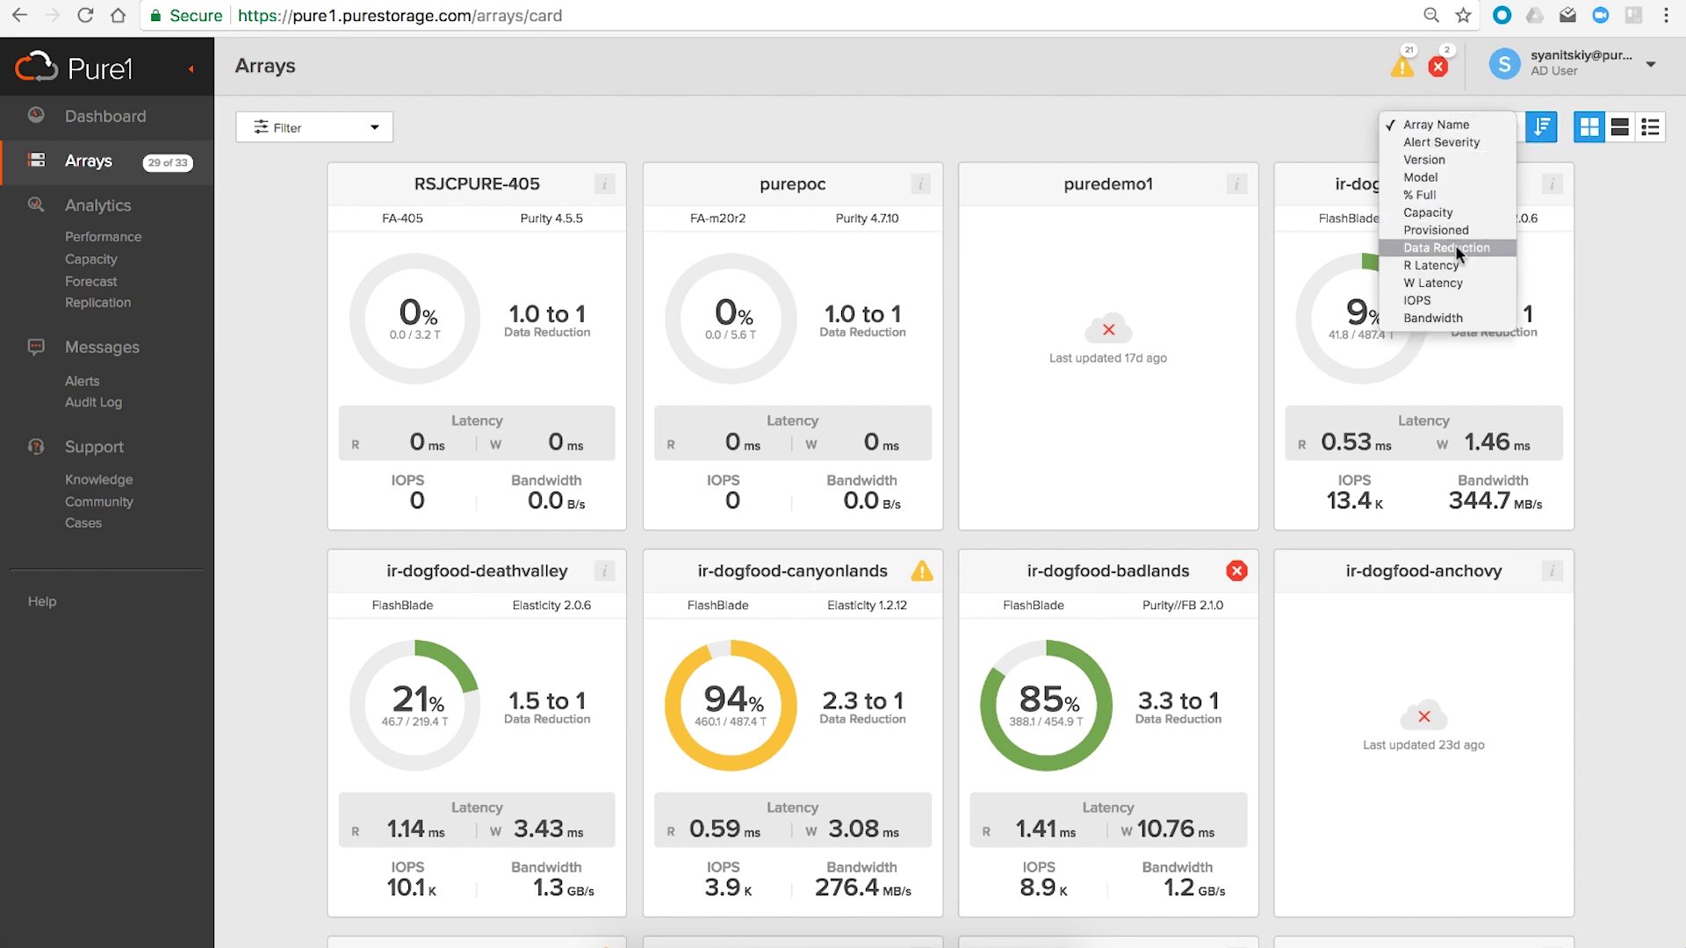
left_click(1441, 194)
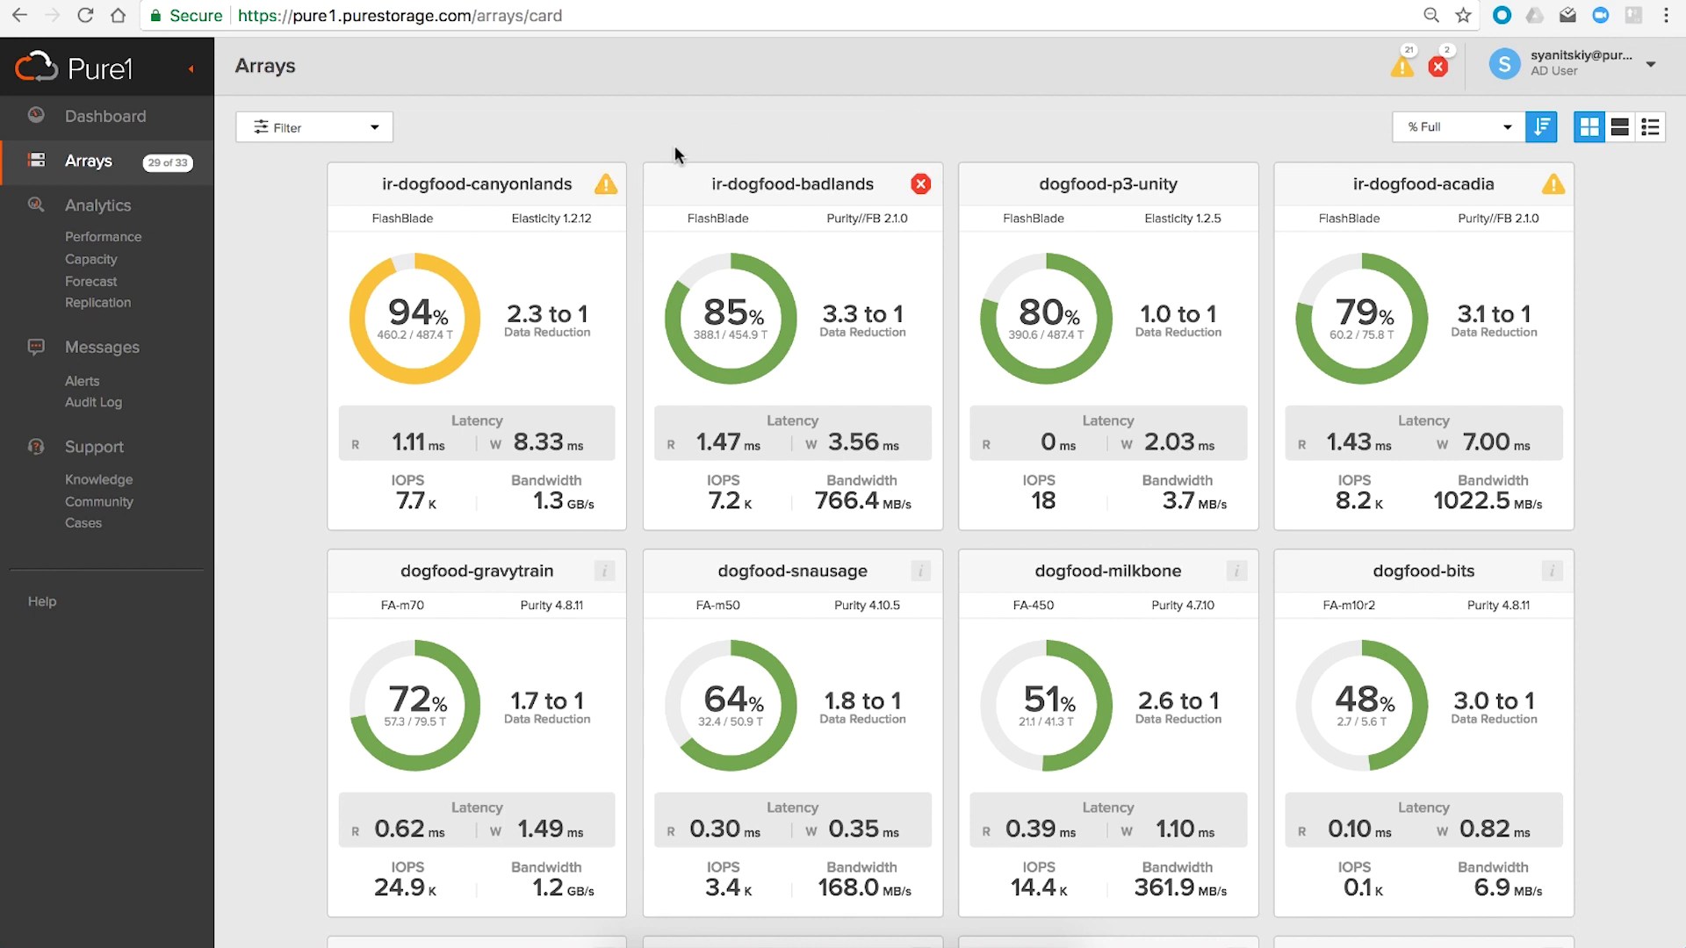
left_click(921, 184)
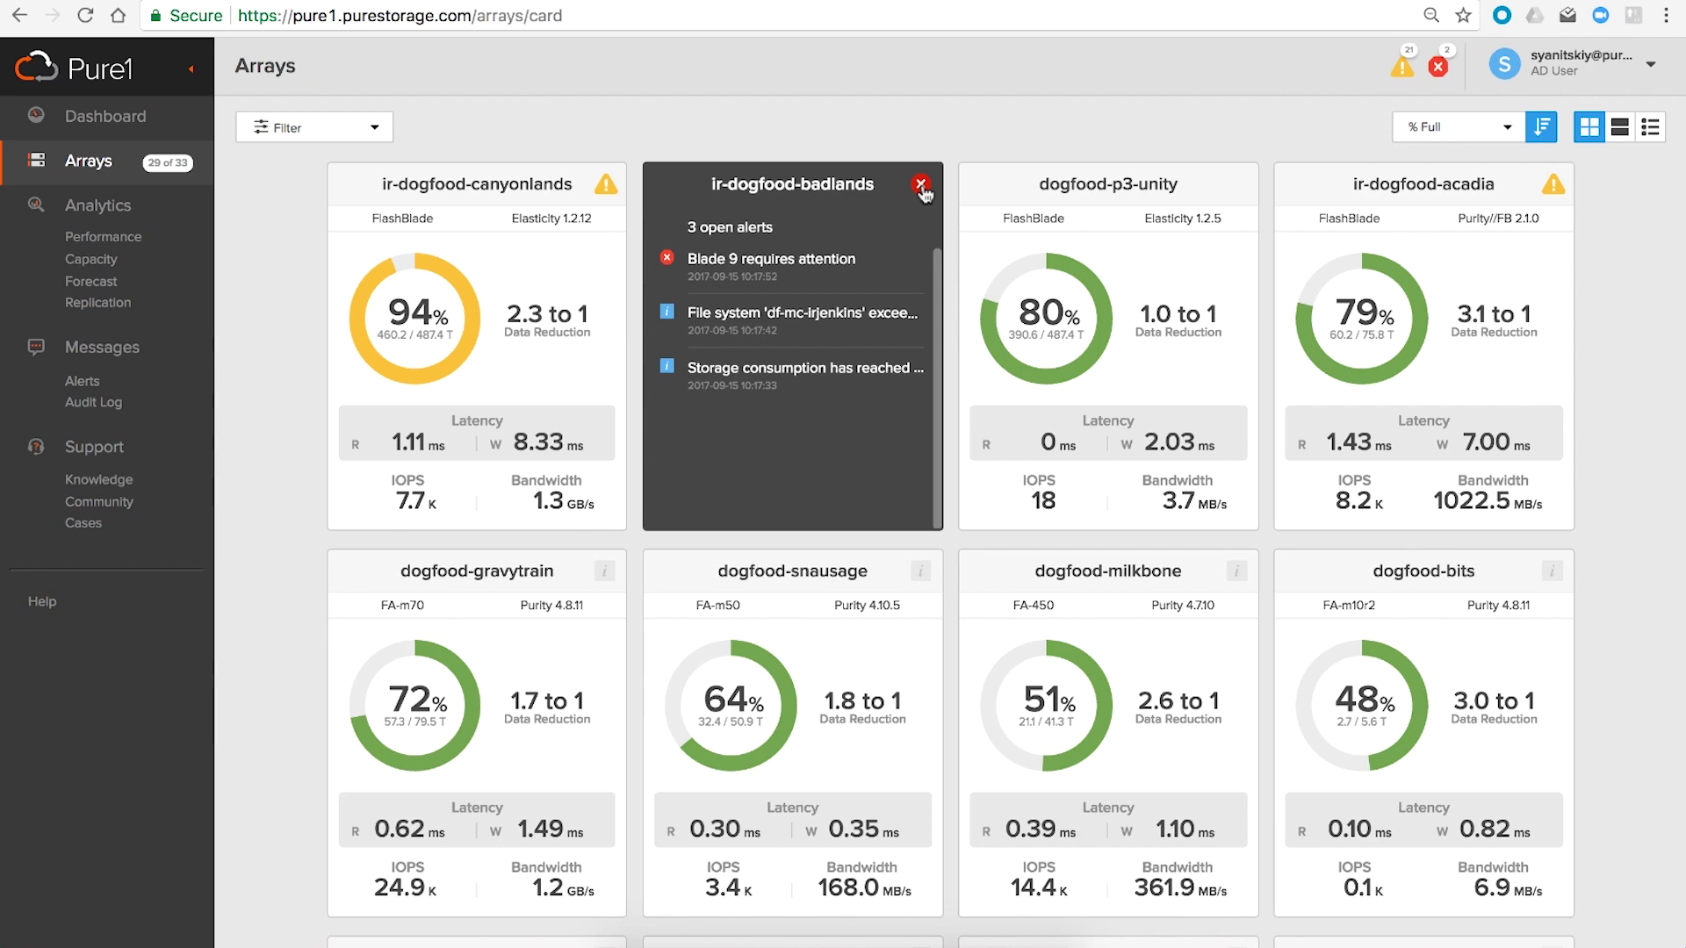
left_click(920, 185)
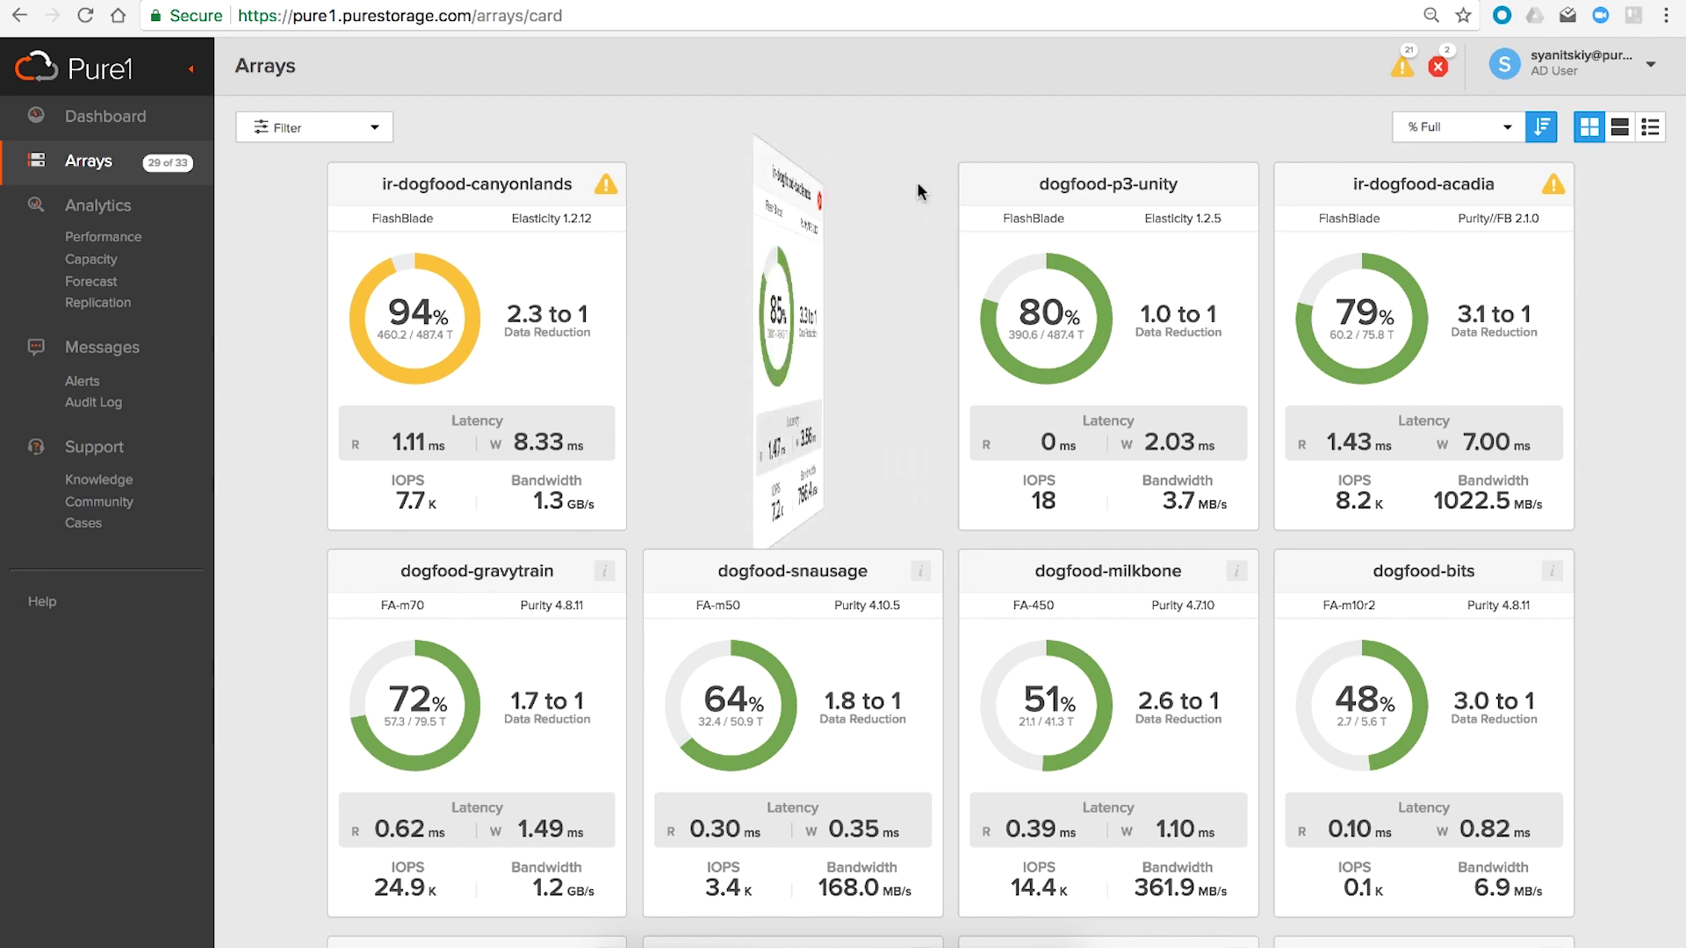
Switch to Expanded Card View, review canyonlands' capacity and health details, then go to the Dashboard
left_click(1620, 127)
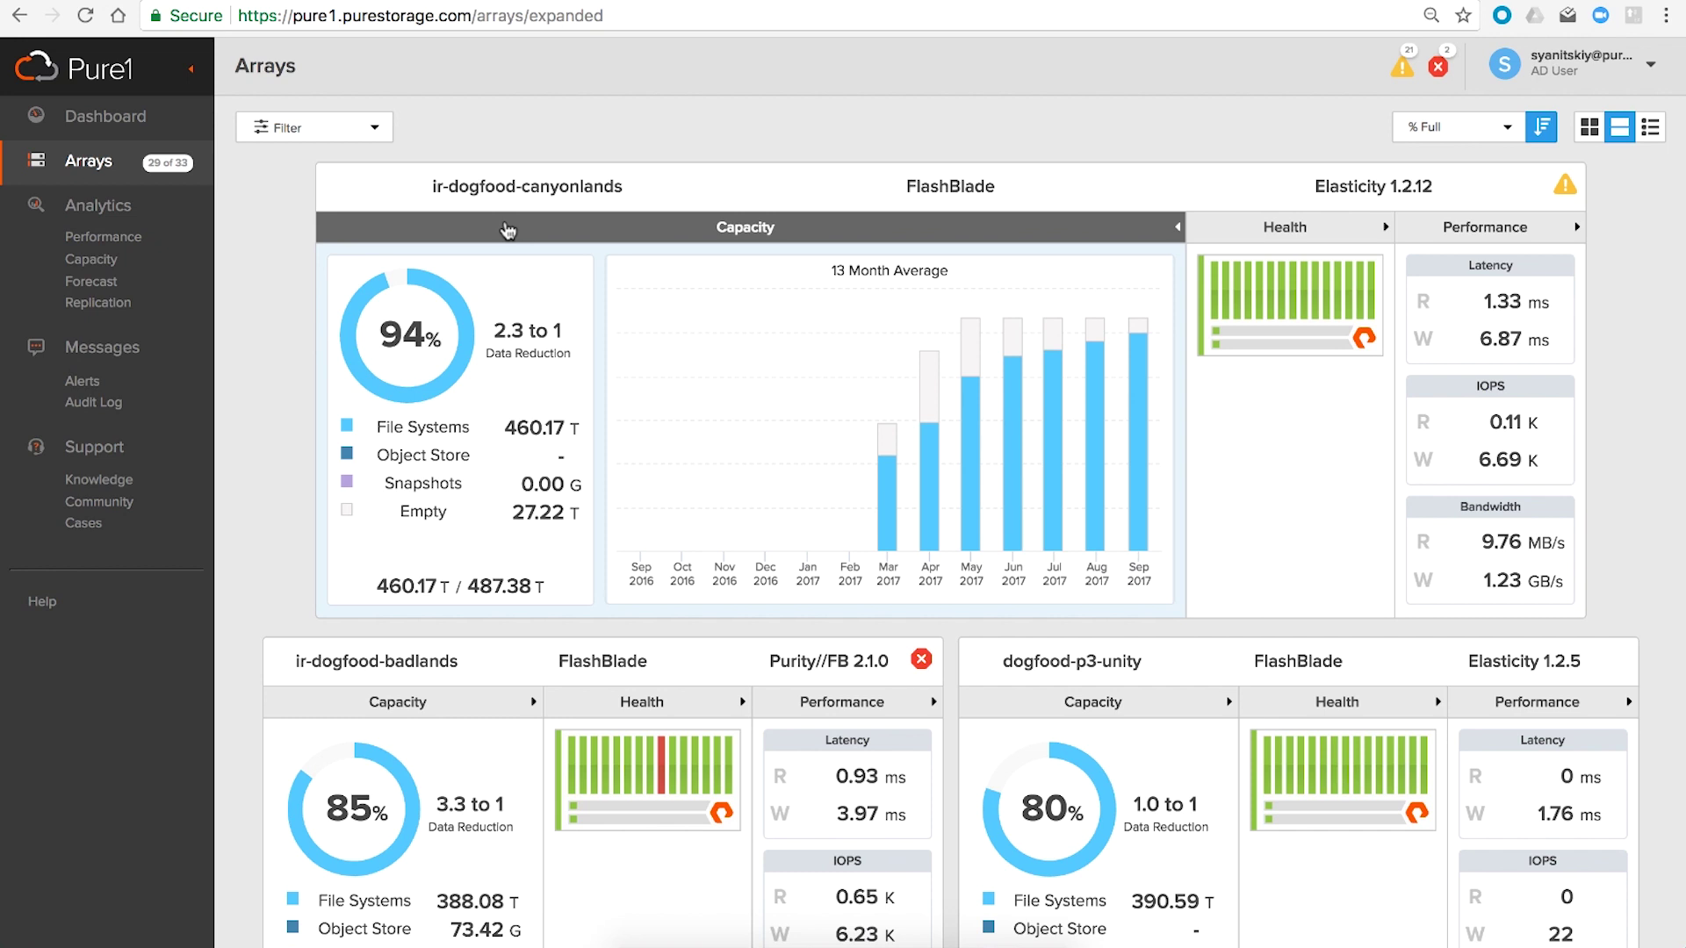
mouse_move(1168, 365)
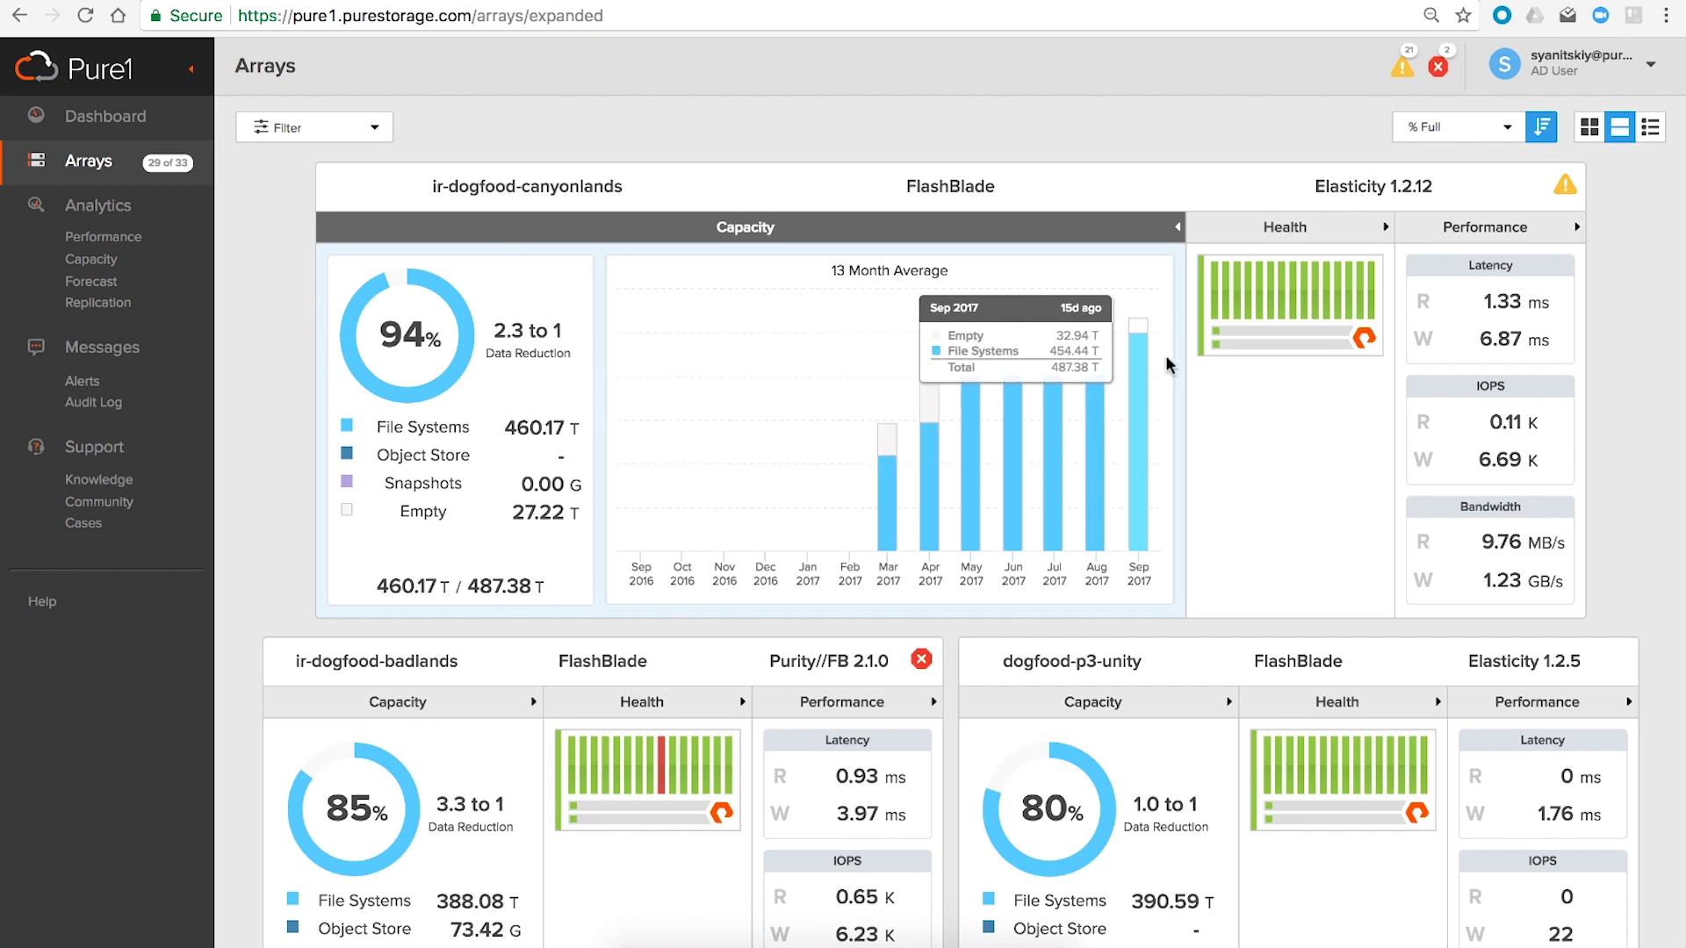
left_click(1072, 231)
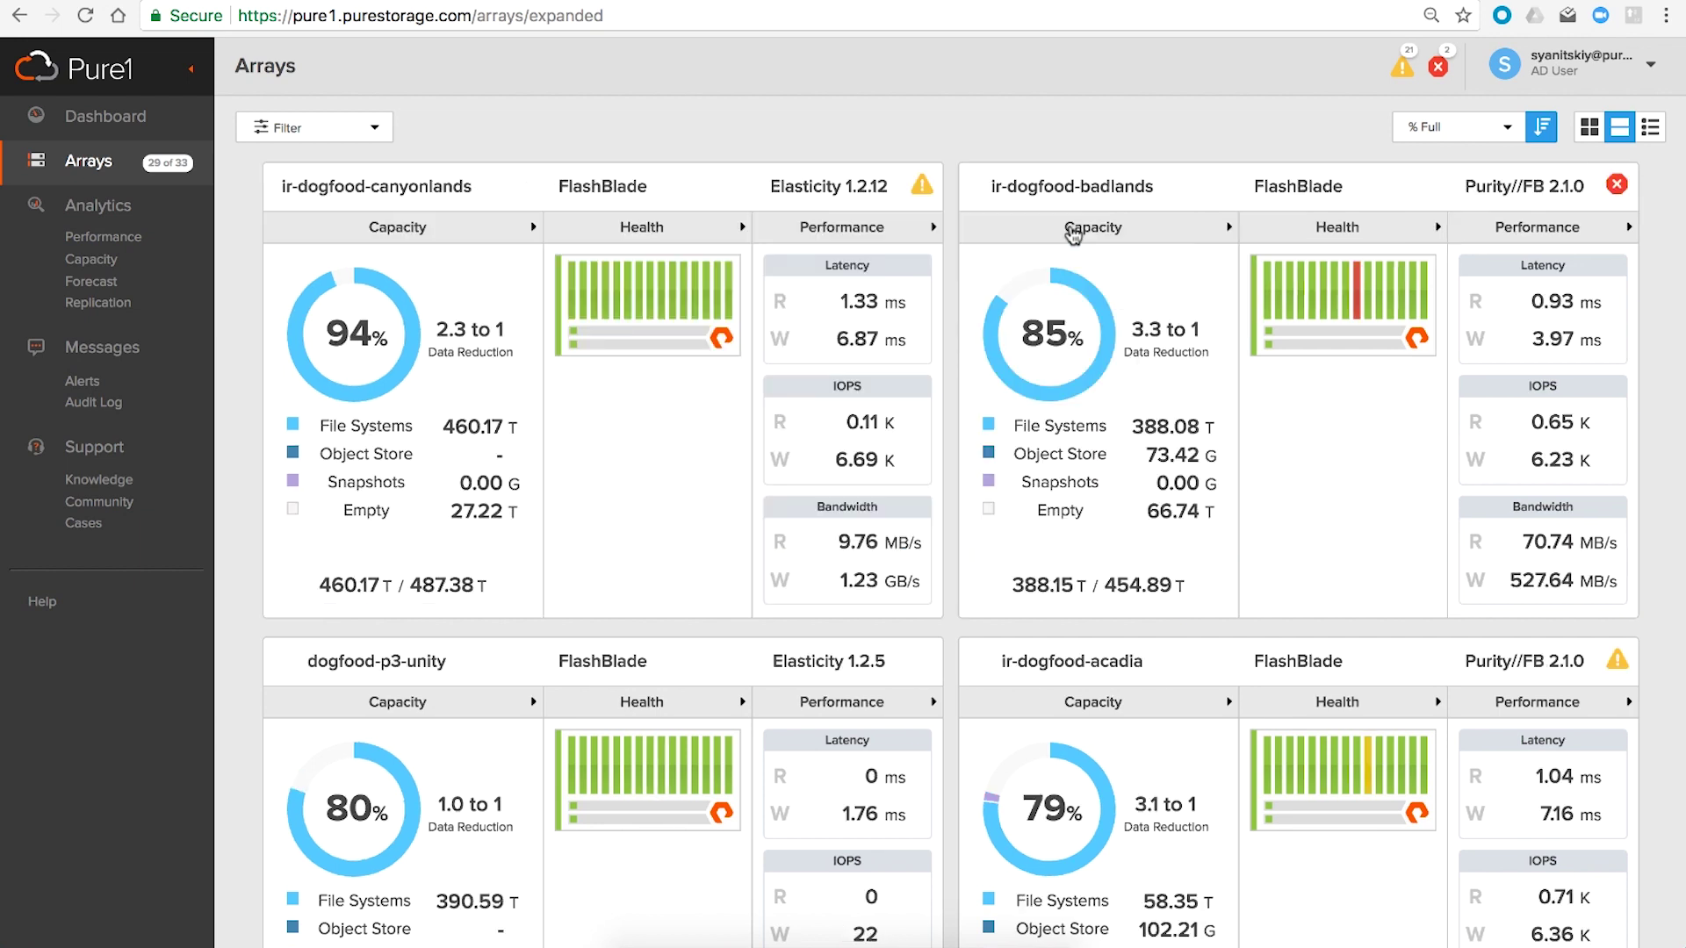
left_click(665, 230)
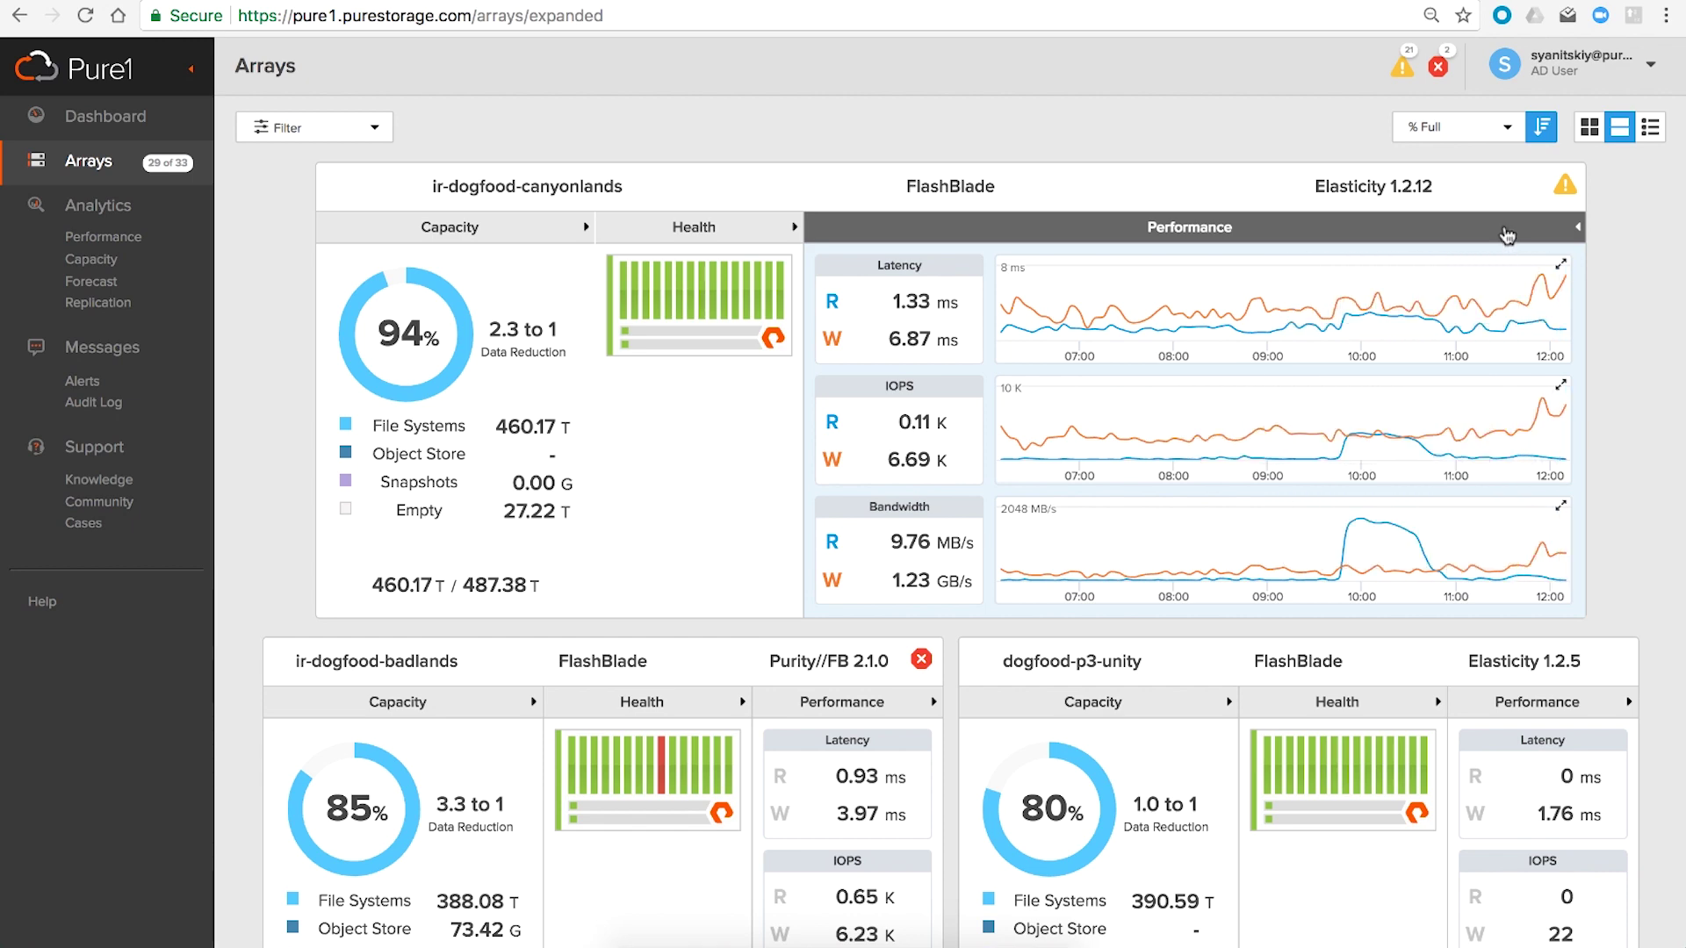
left_click(134, 121)
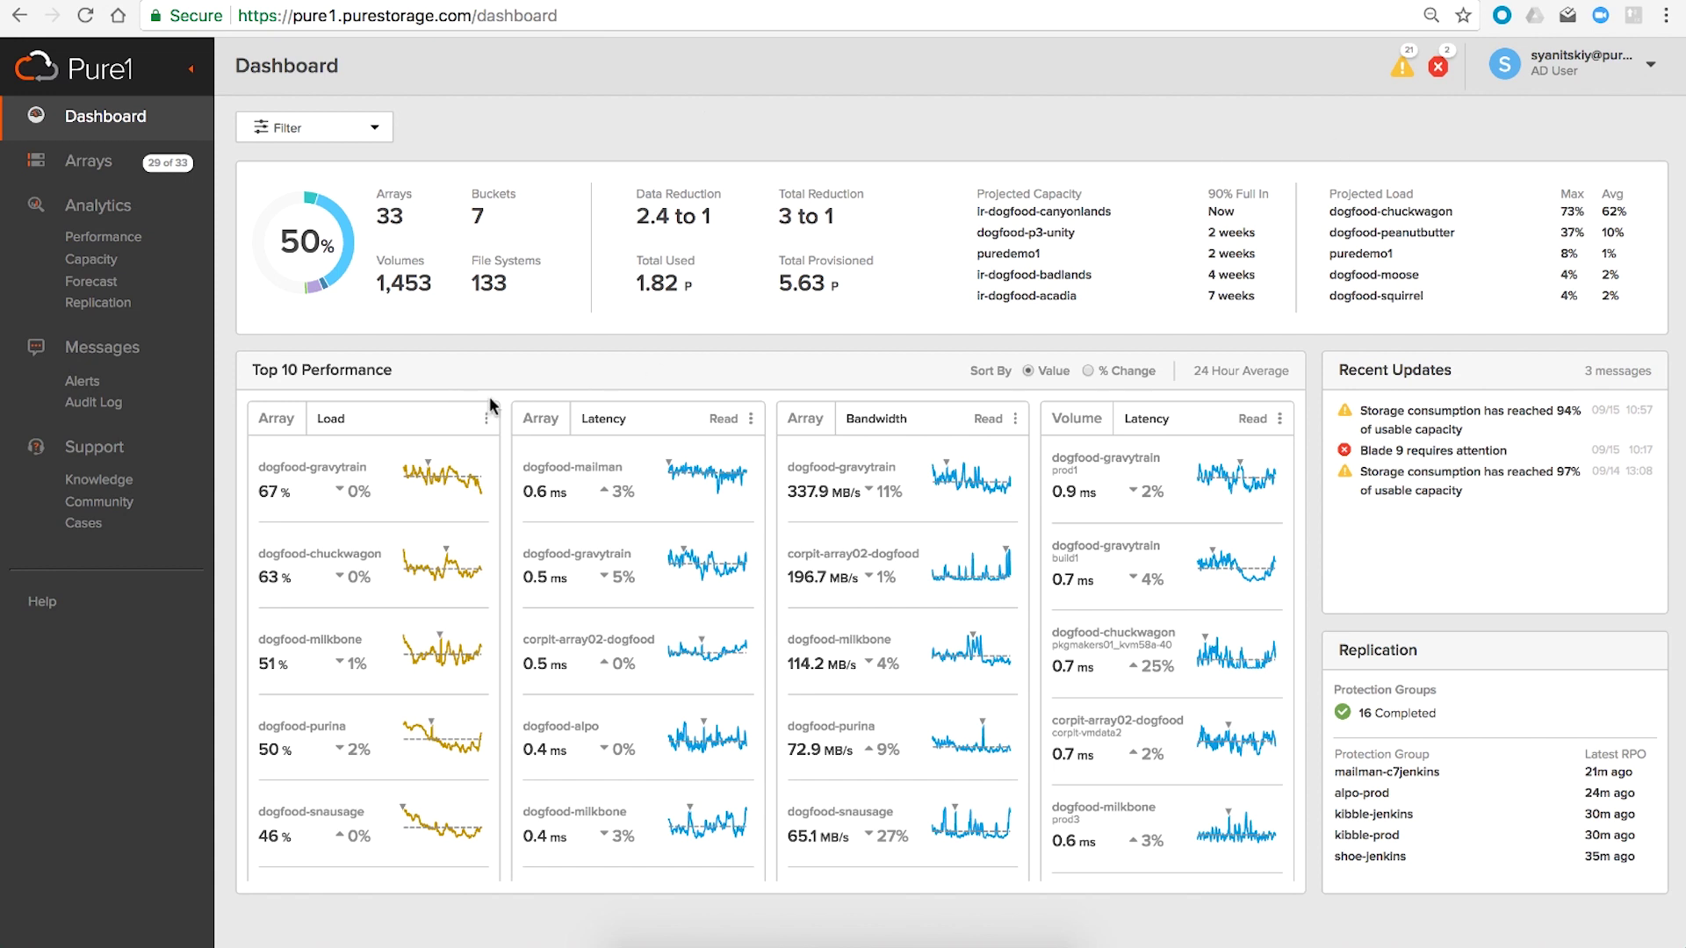
scroll(402, 540, "down", 5)
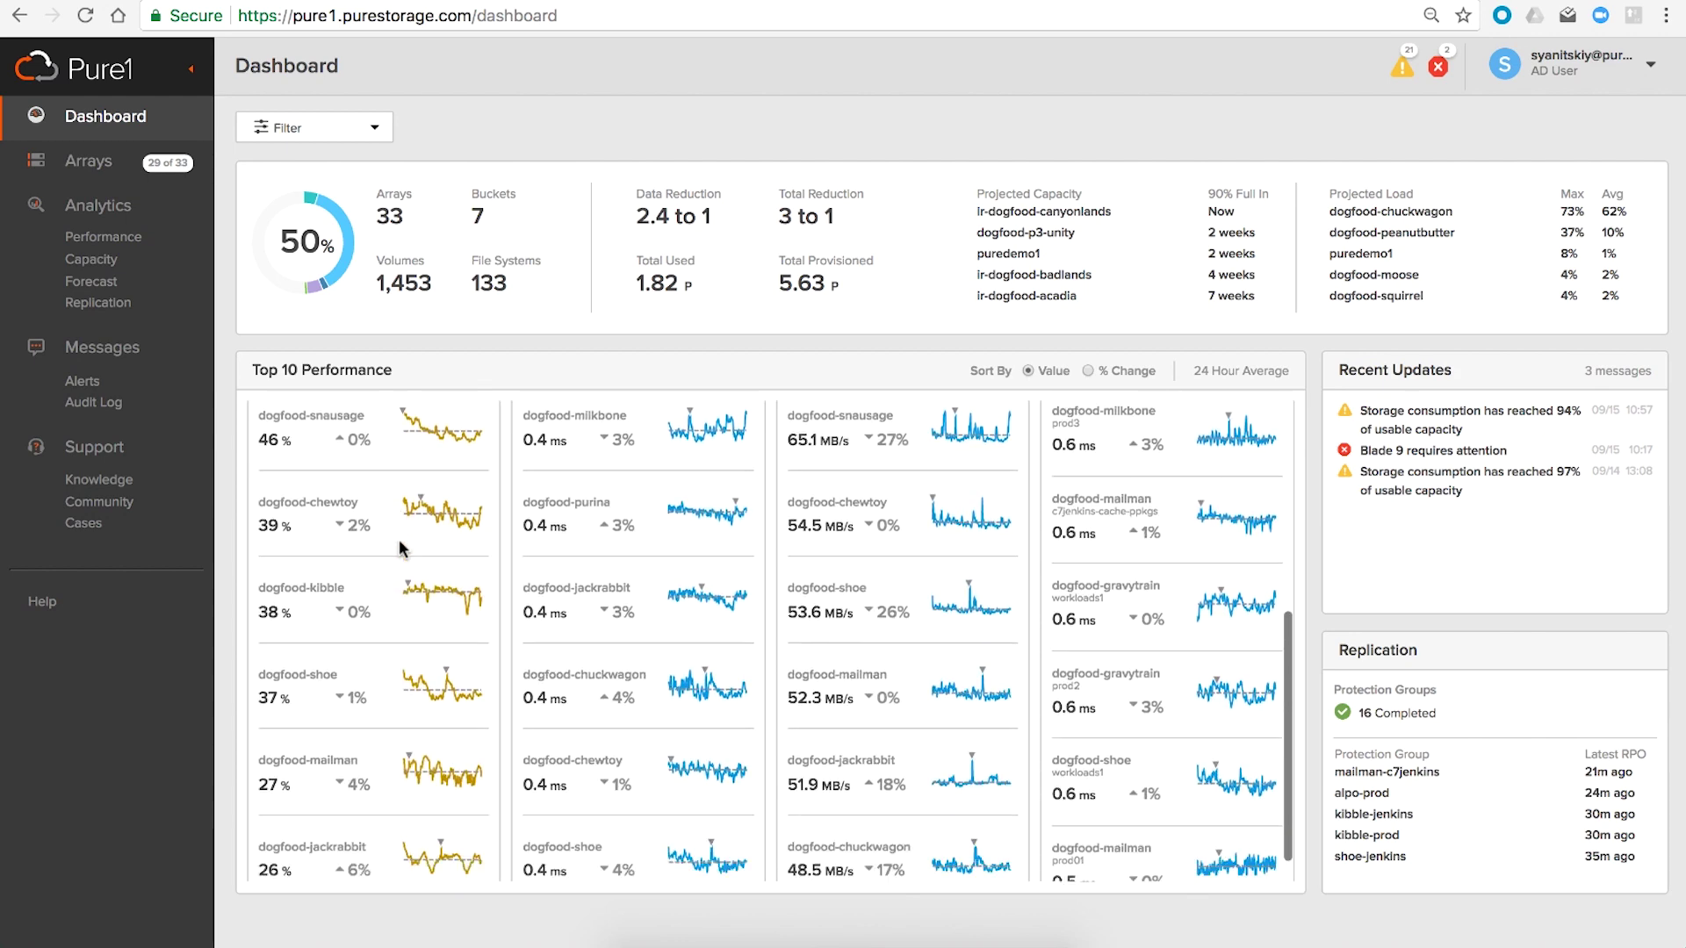
scroll(402, 548, "up", 5)
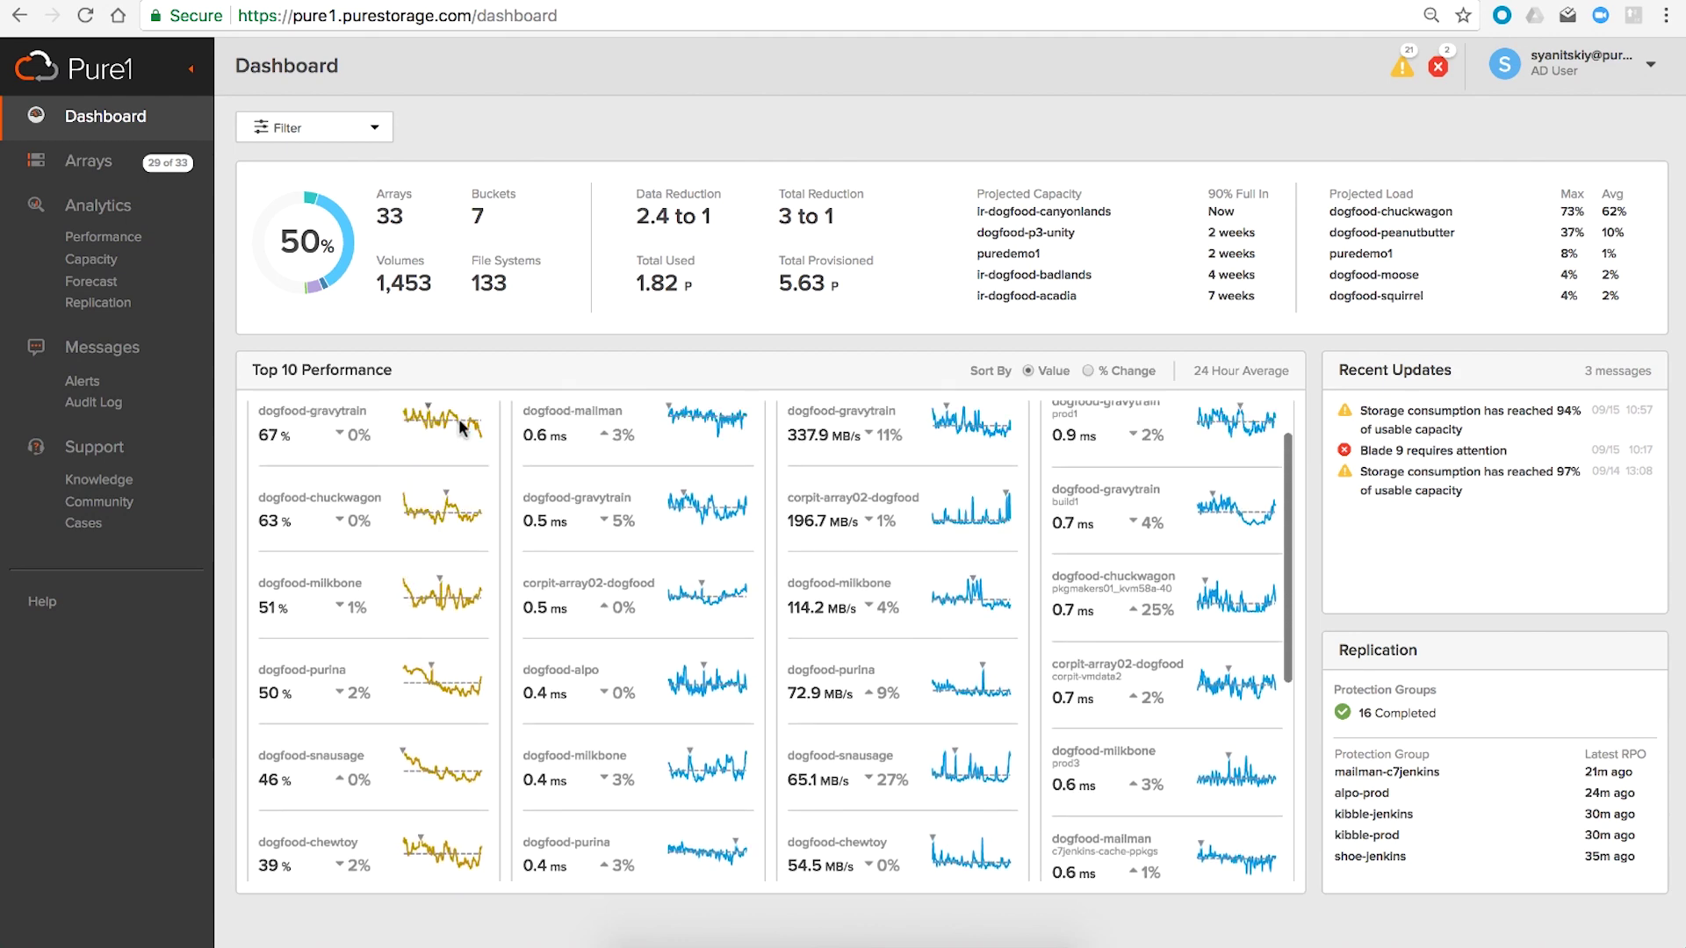
scroll(452, 483, "up", 1)
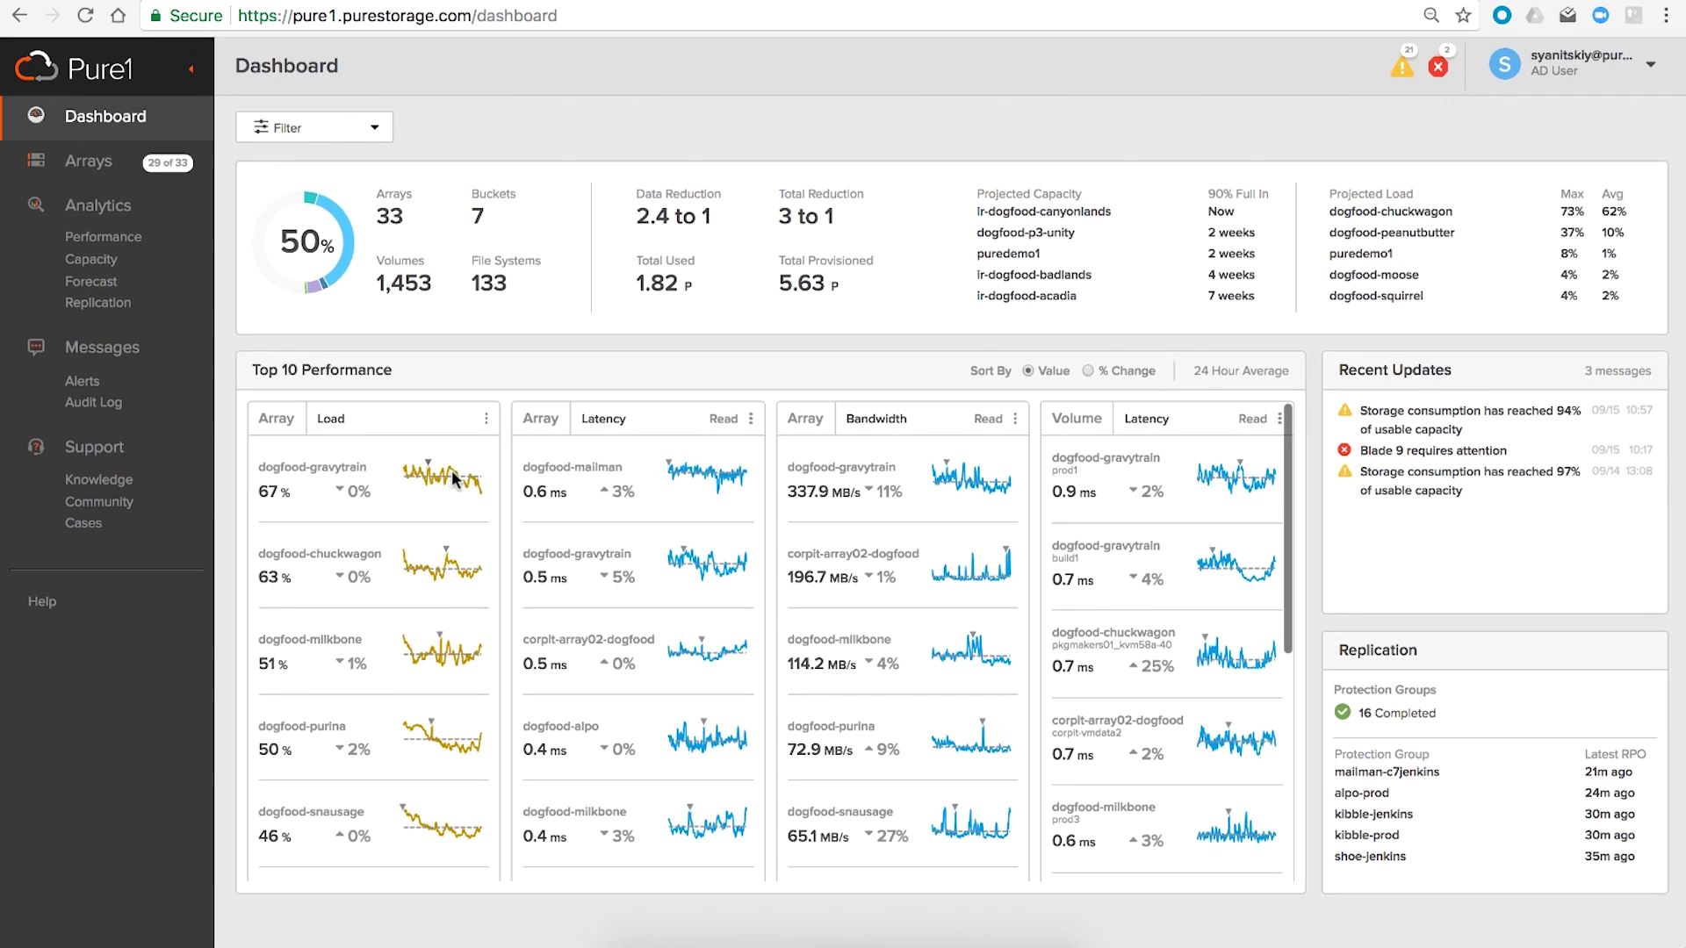
left_click(486, 418)
left_click(475, 475)
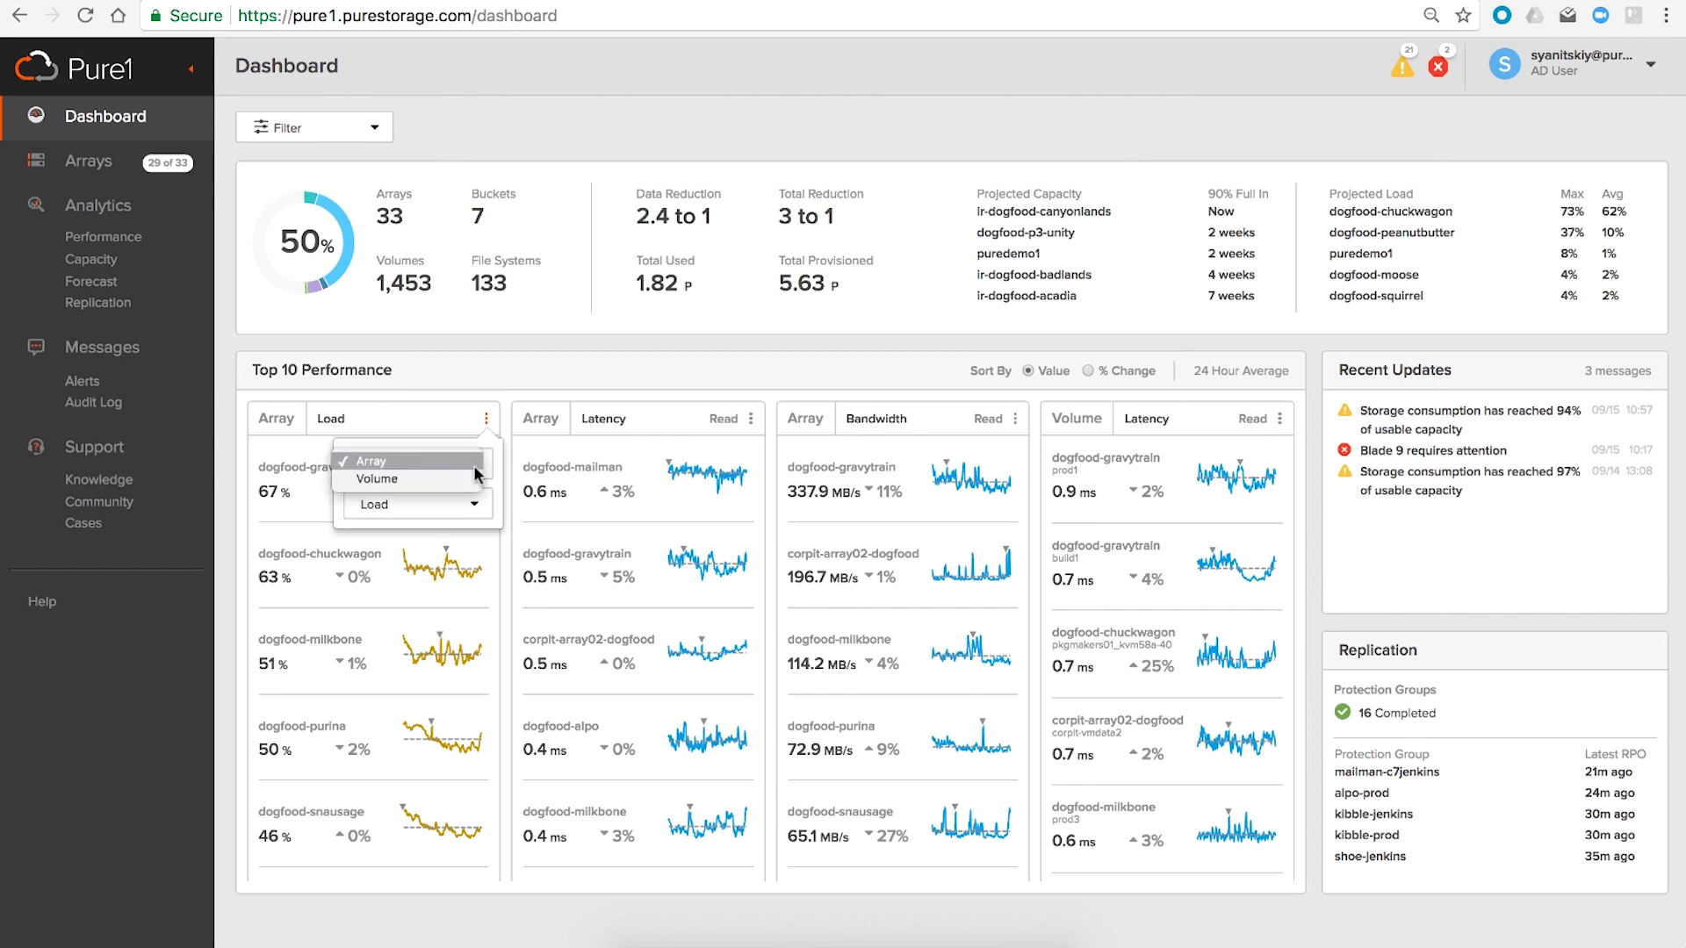
left_click(450, 482)
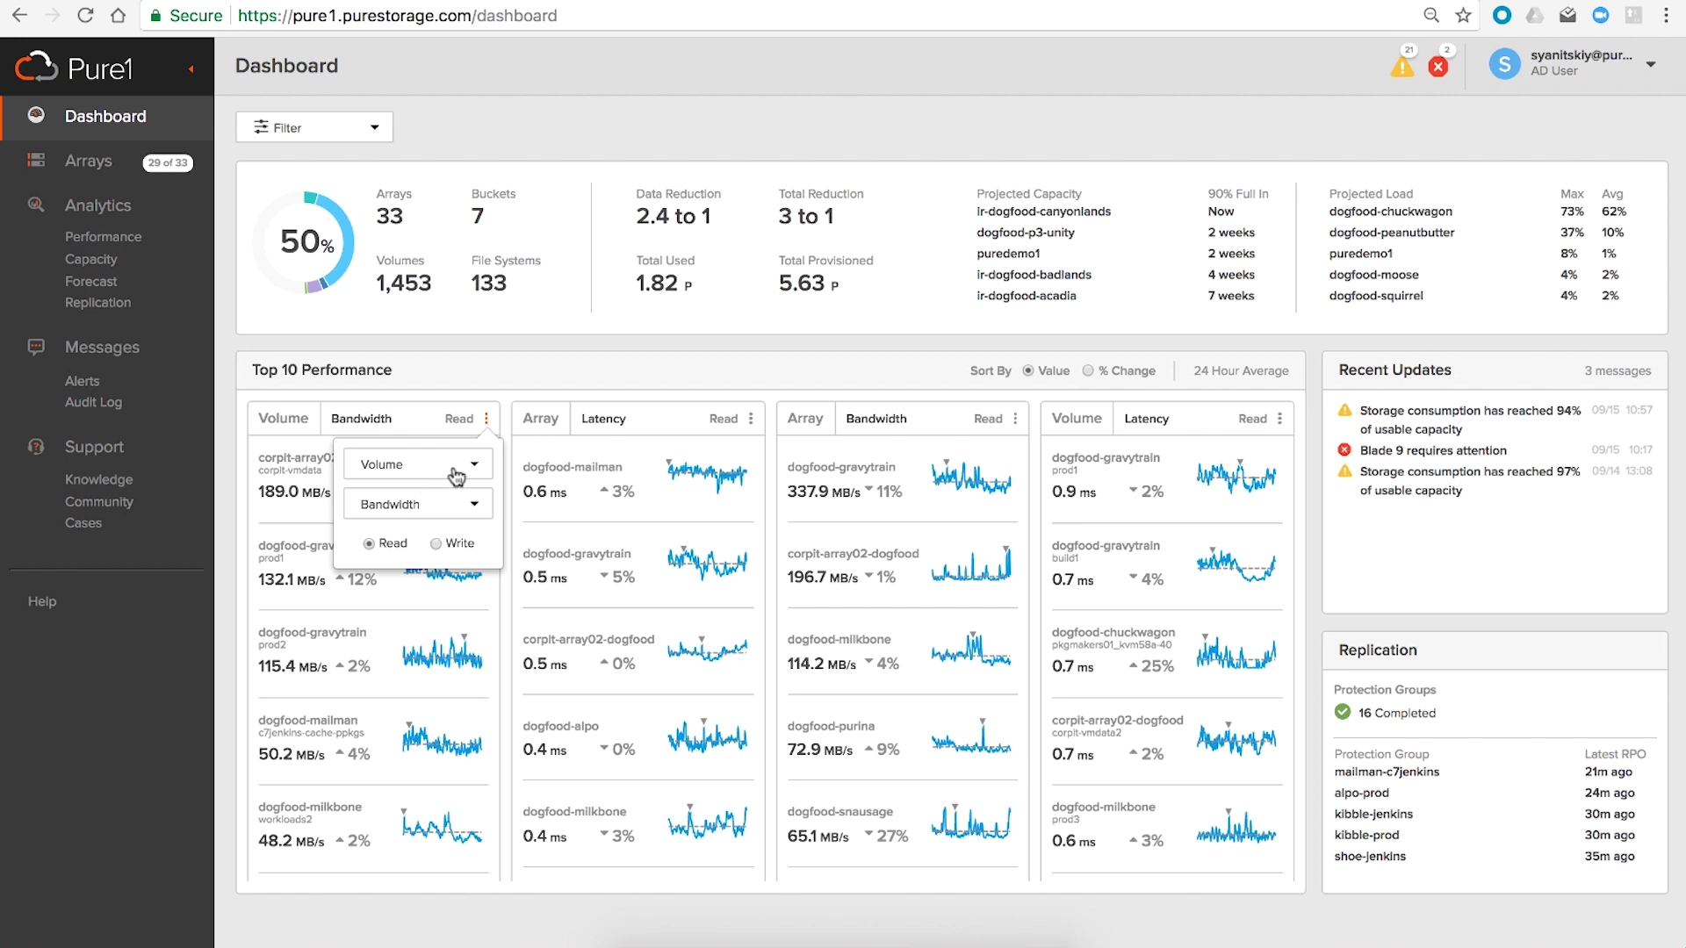
left_click(444, 504)
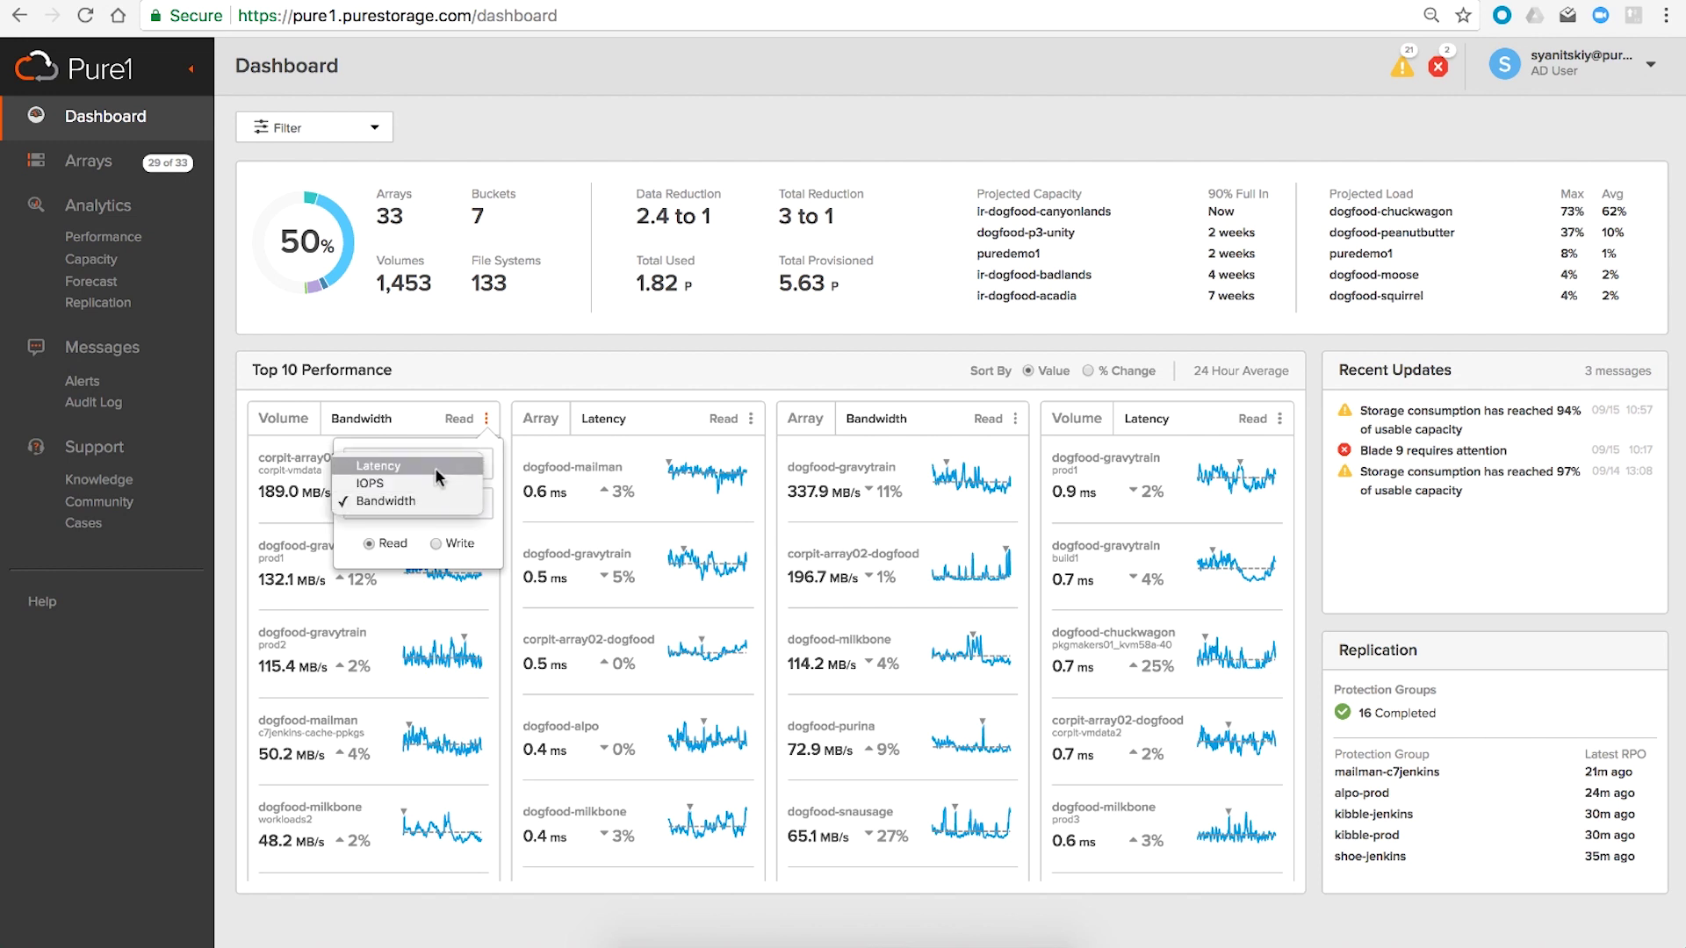
left_click(413, 541)
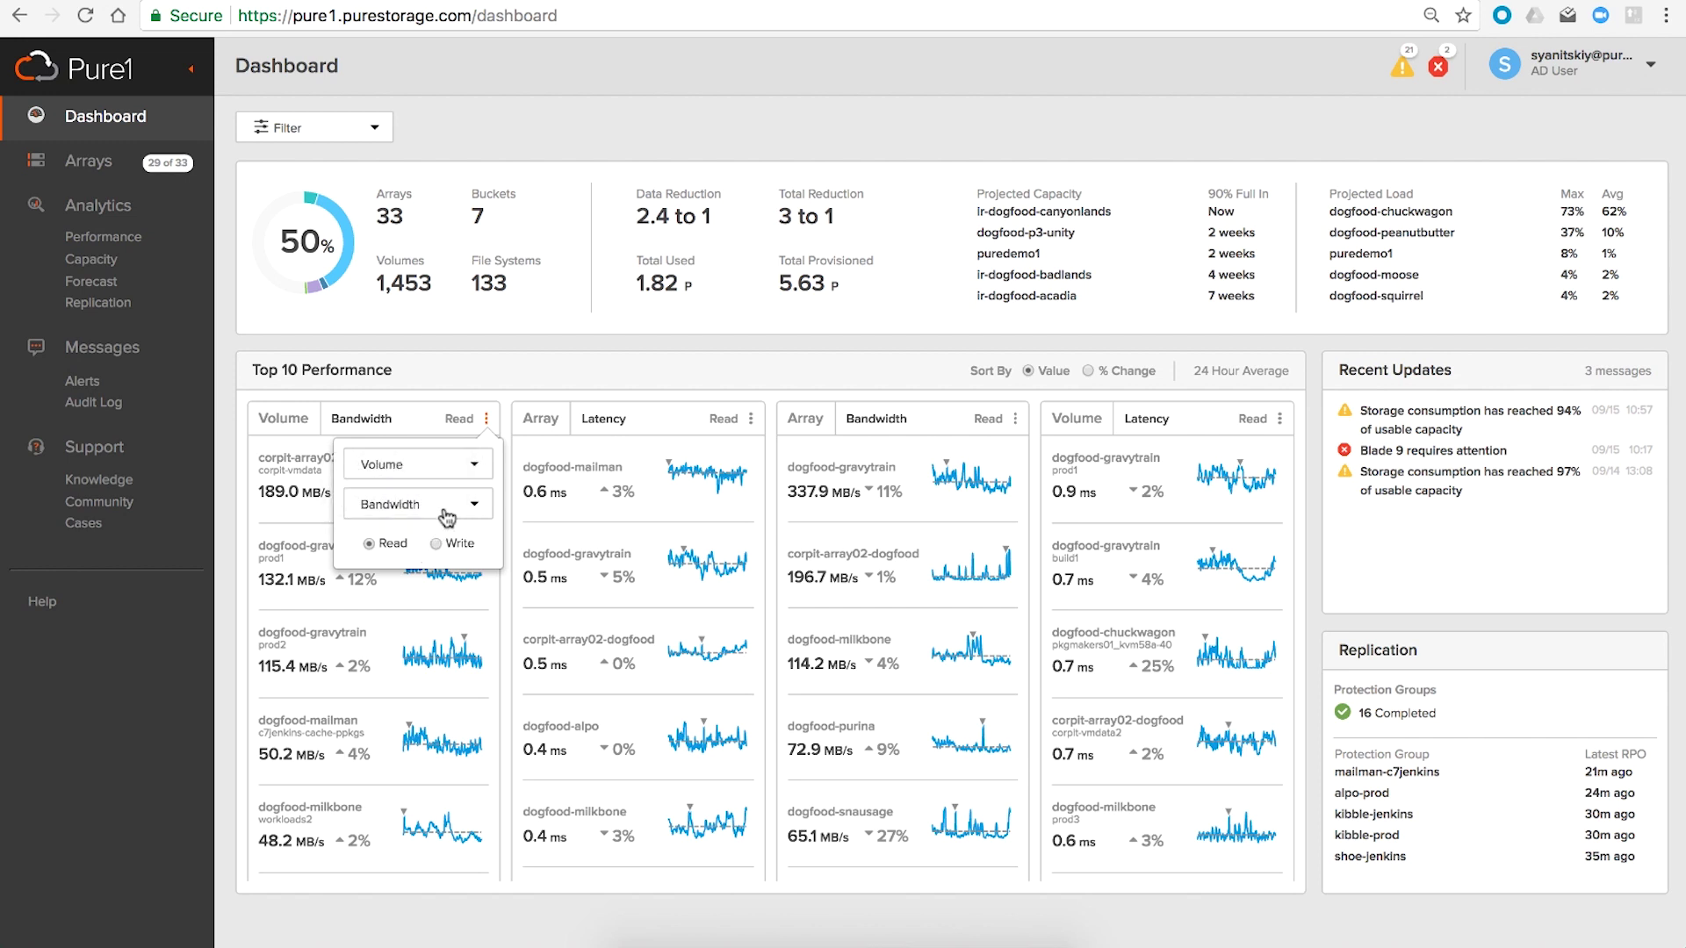
left_click(462, 462)
left_click(434, 441)
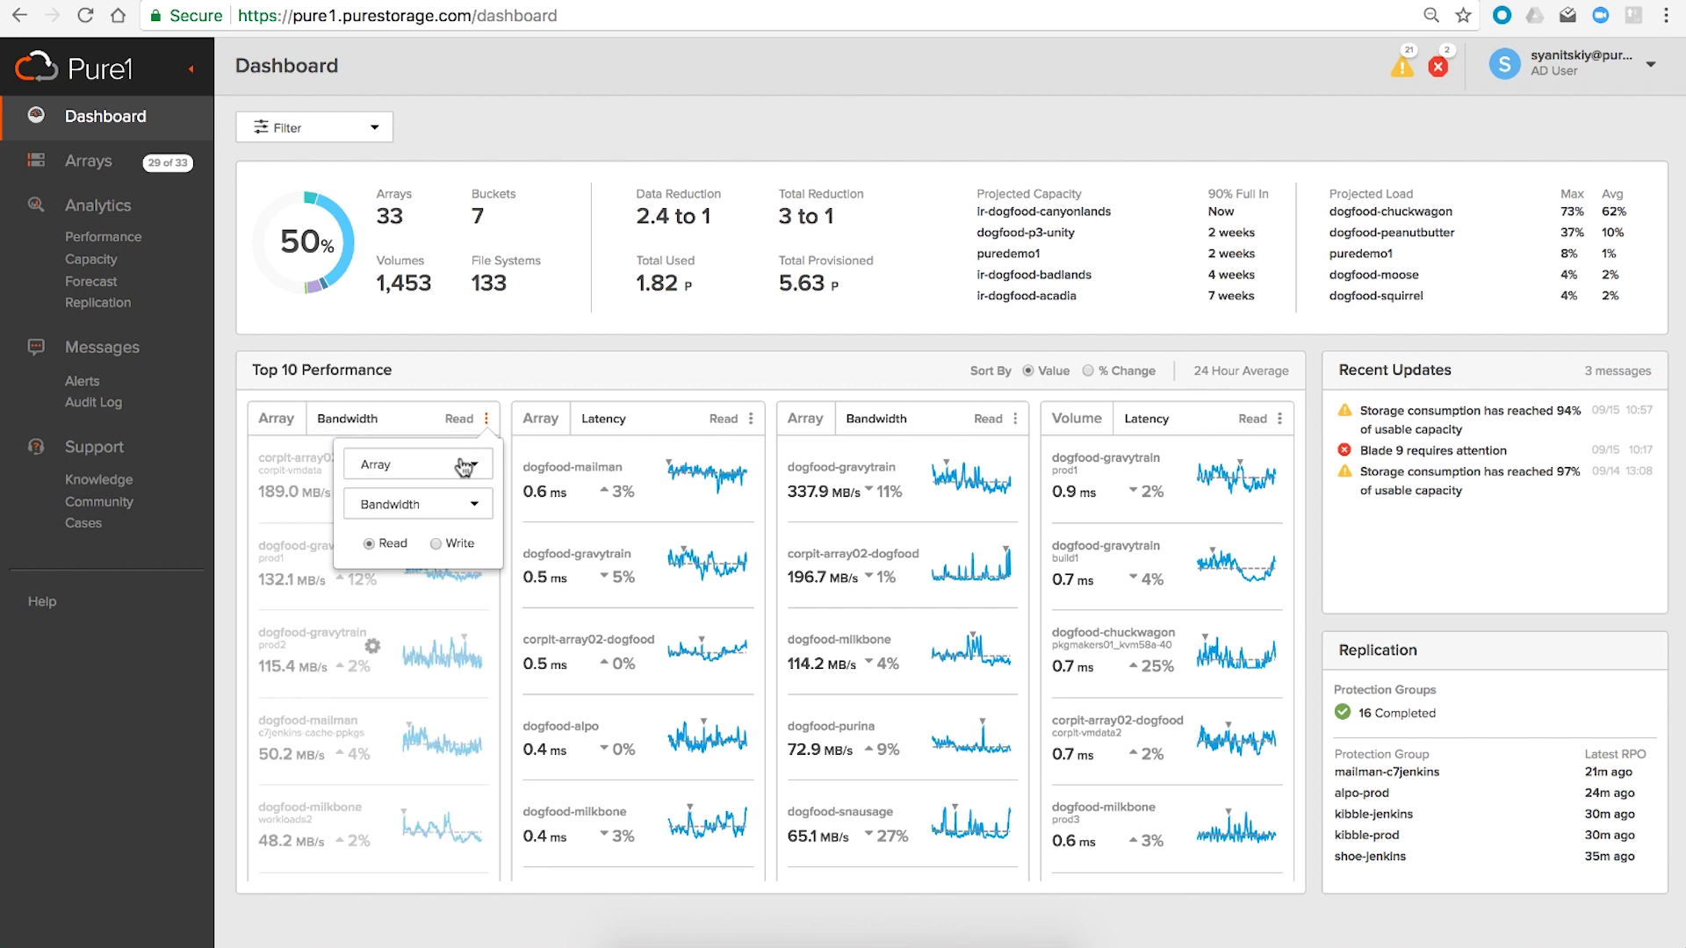
left_click(430, 504)
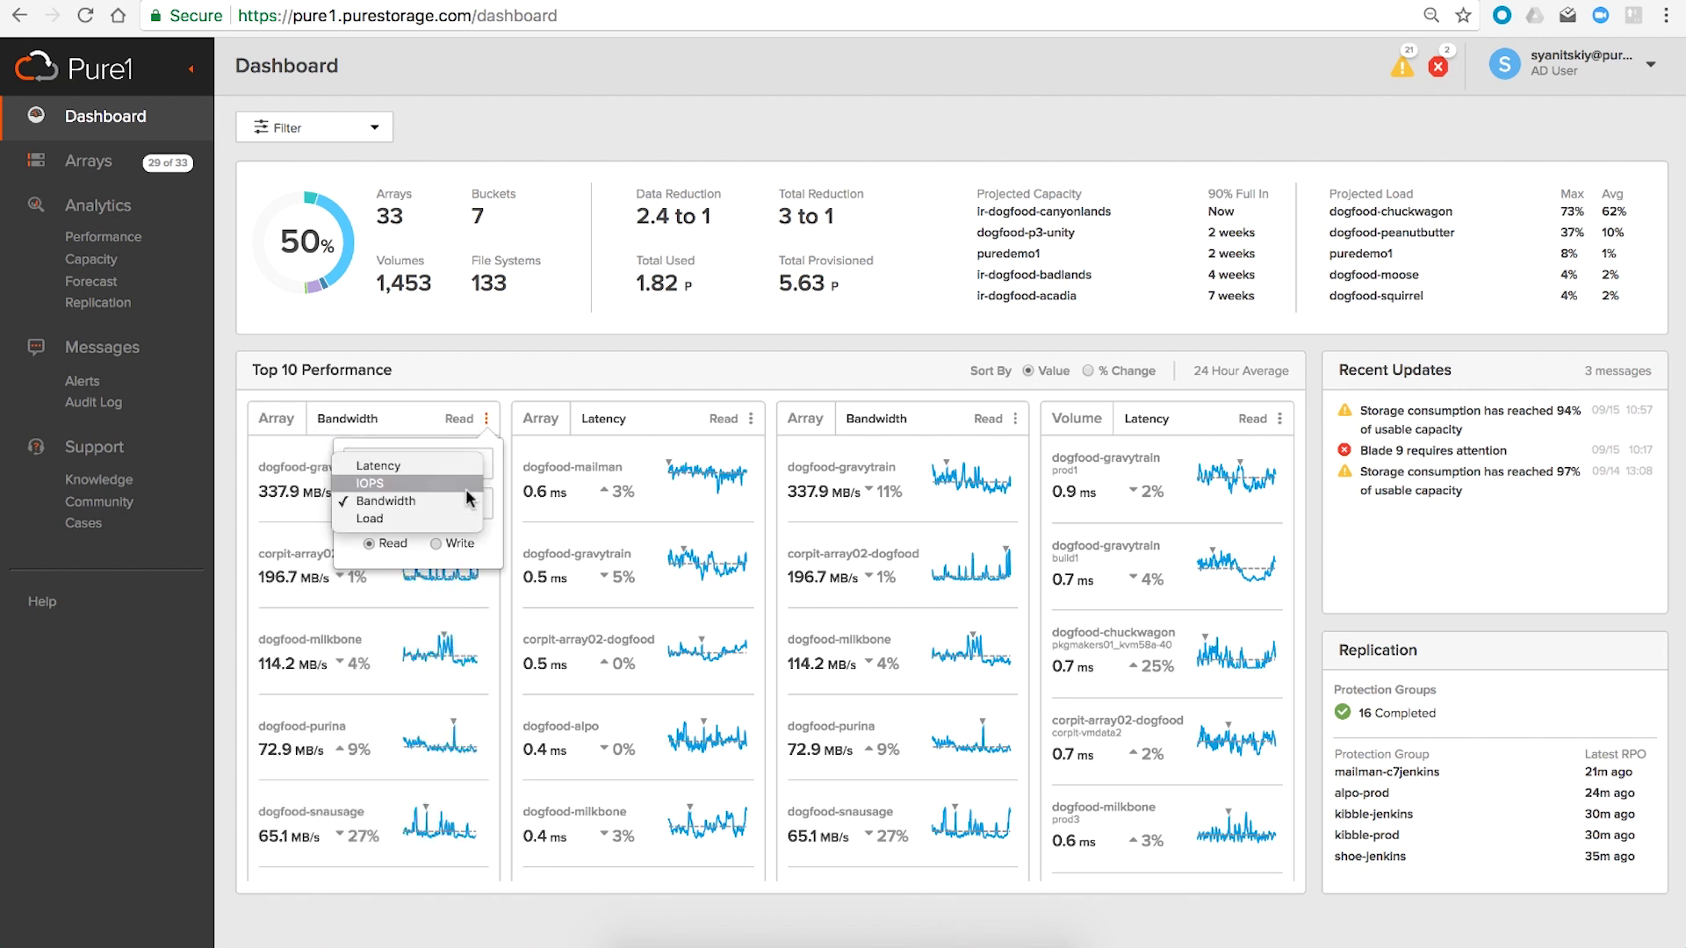
left_click(402, 516)
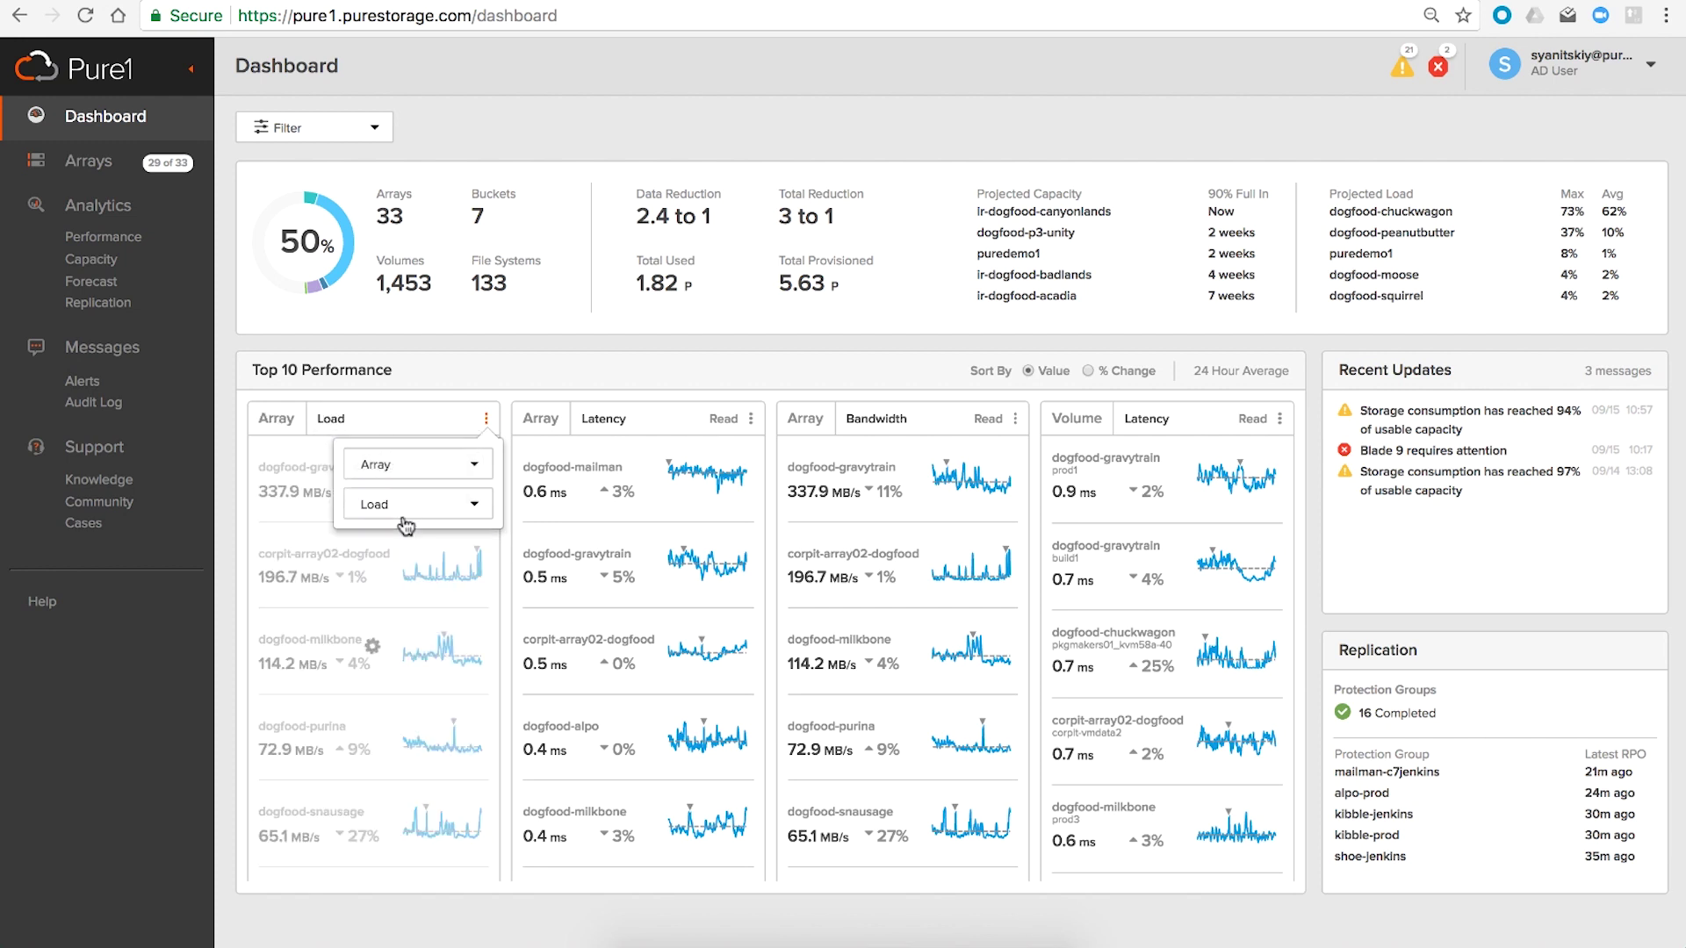
left_click(429, 366)
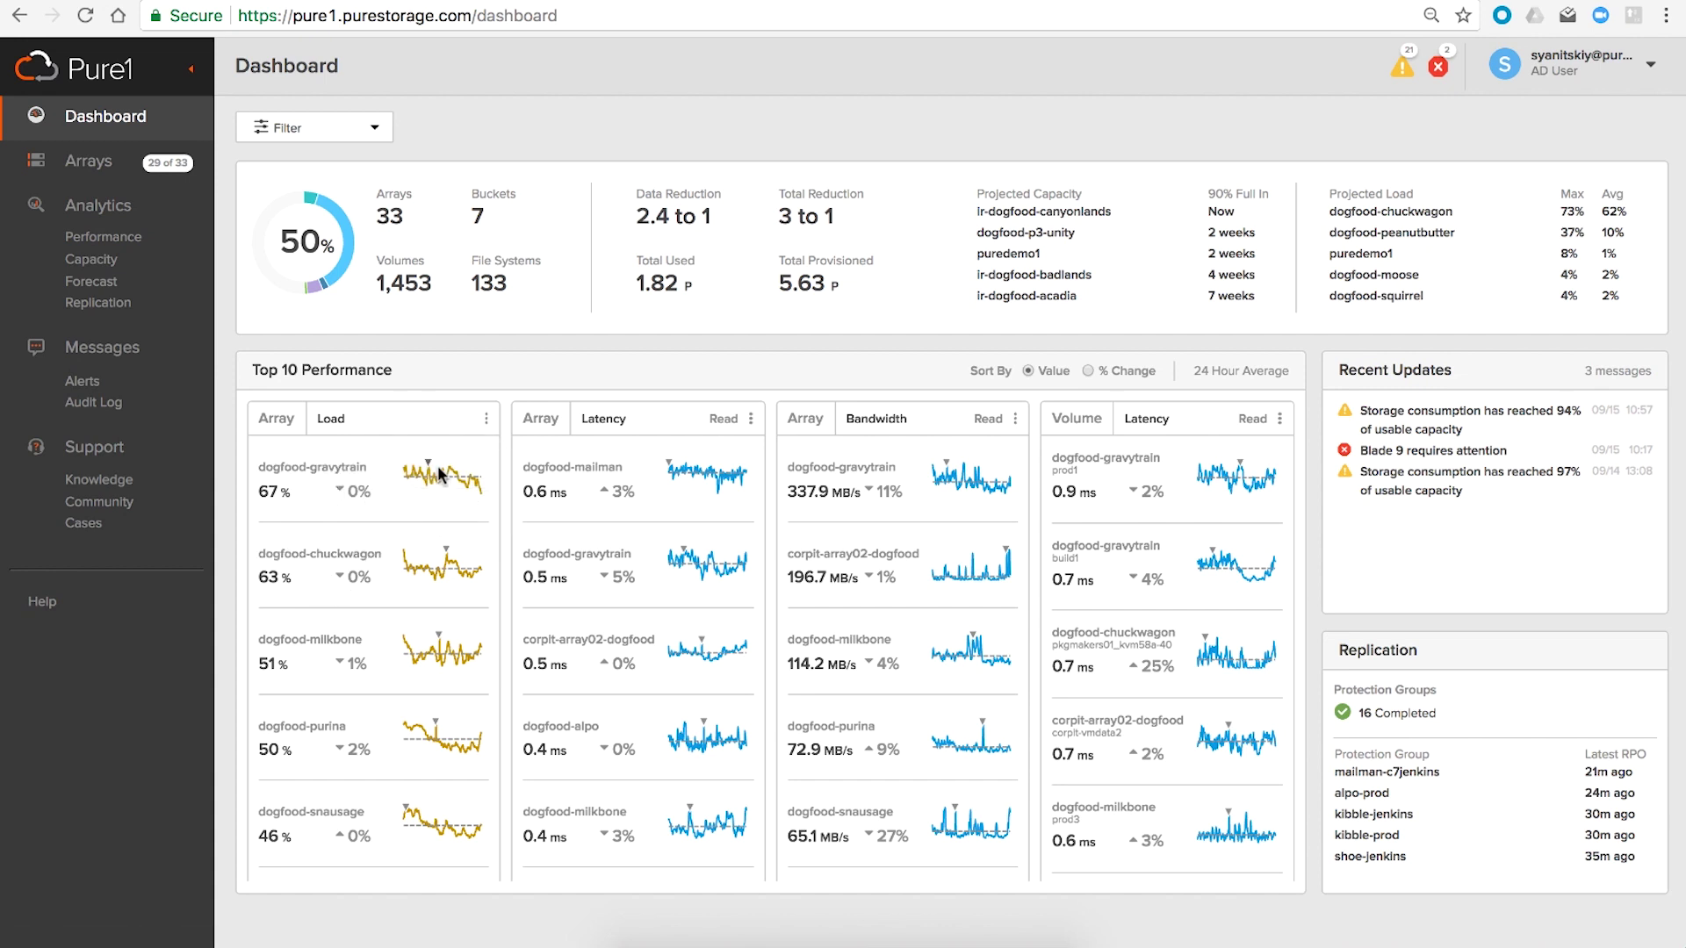
left_click(1088, 371)
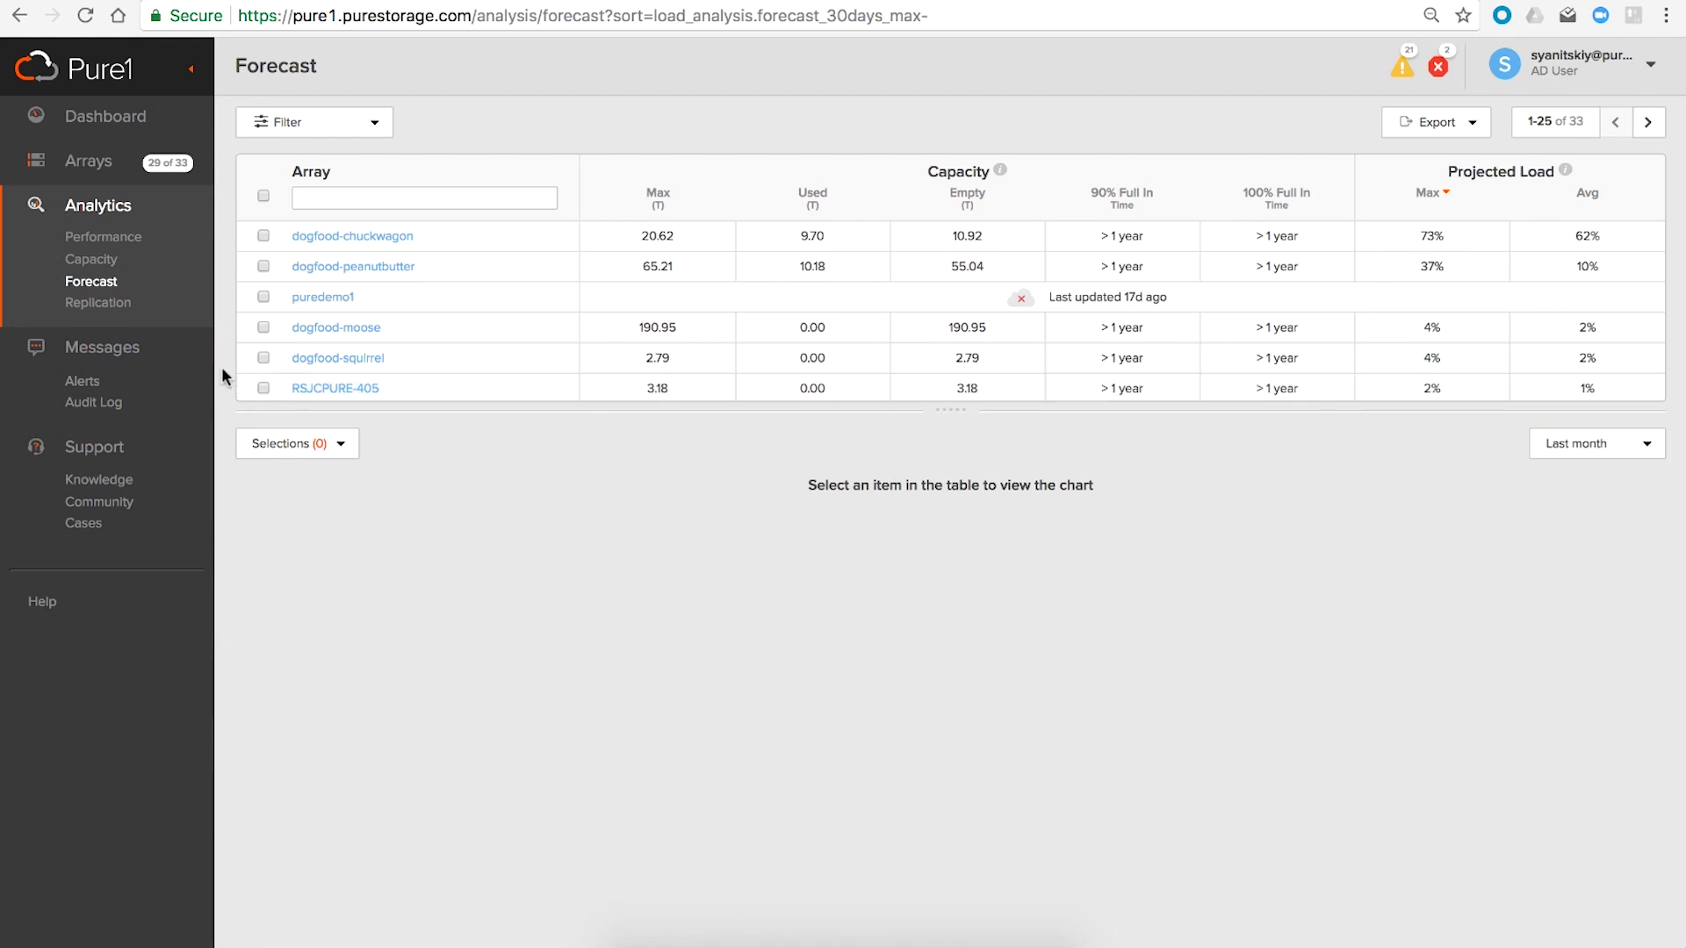
Chart dogfood-chuckwagon's forecast over Last 6 months, extending the load trend window to late March
left_click(262, 235)
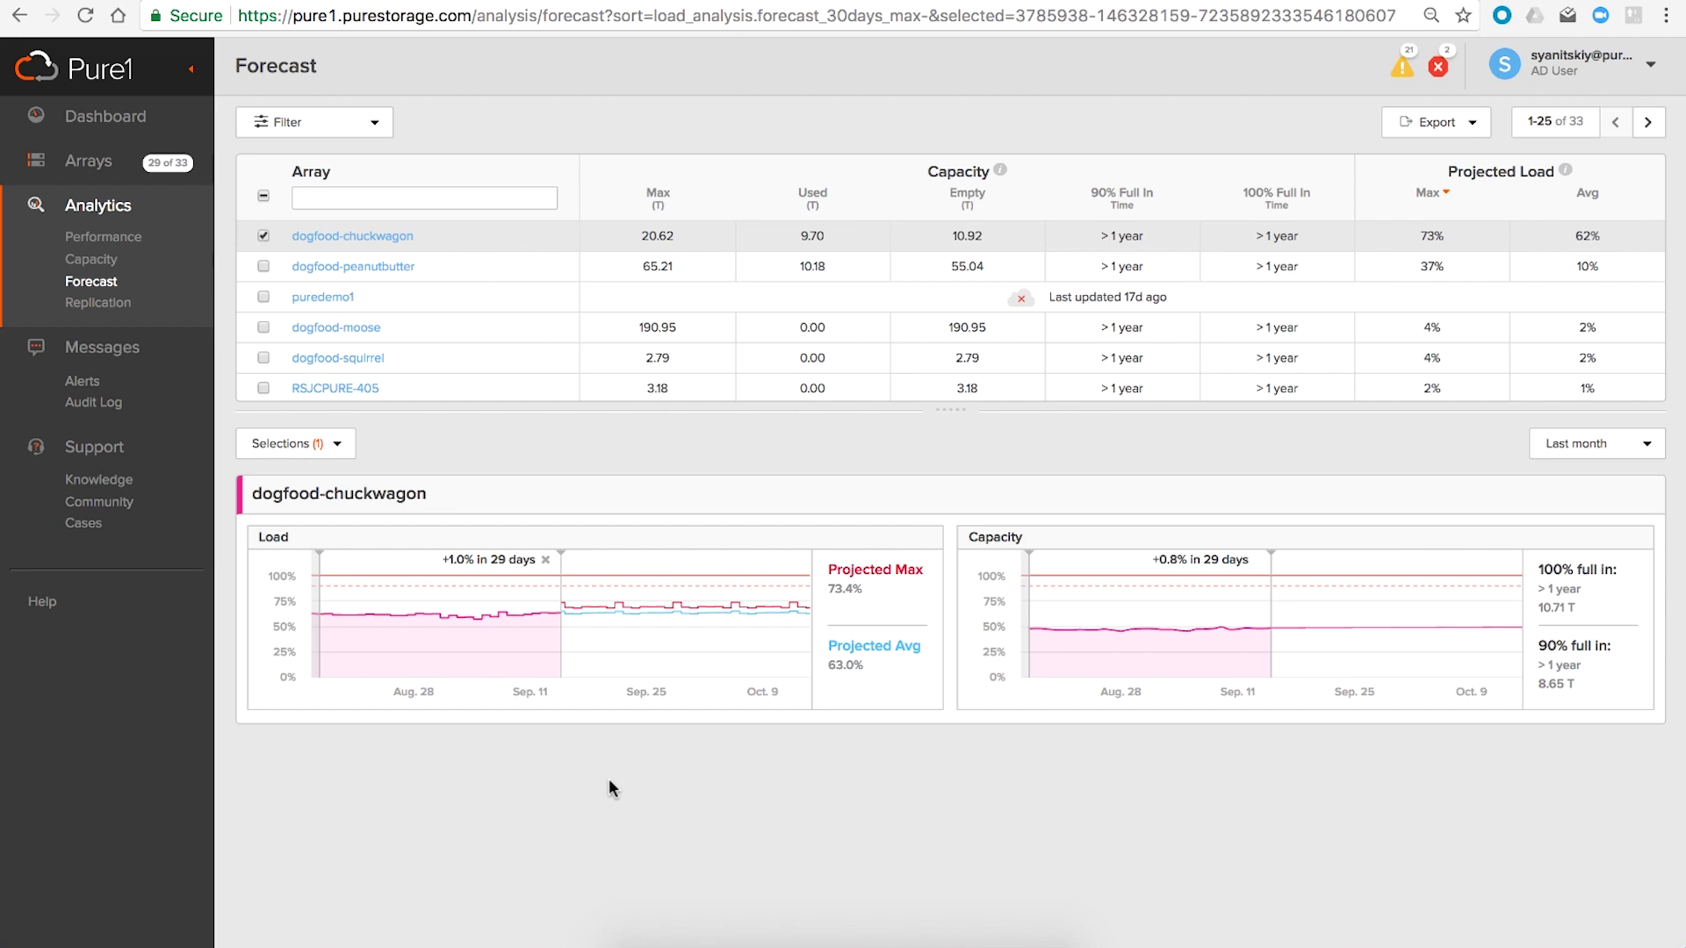
left_click(1581, 446)
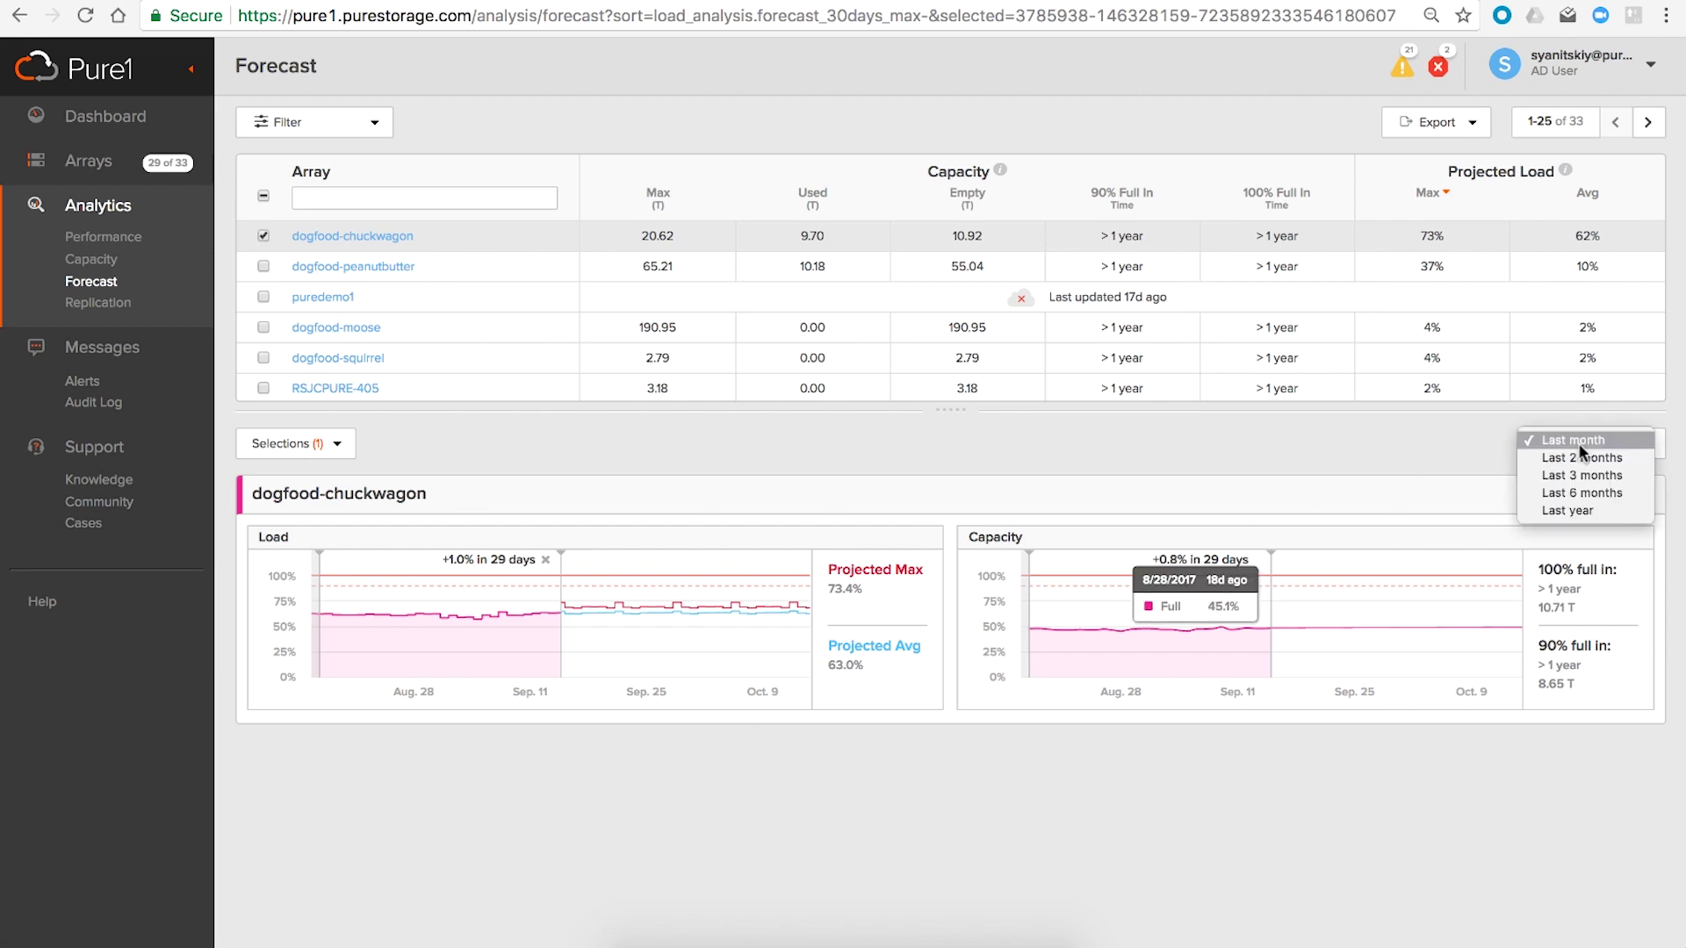
left_click(1559, 494)
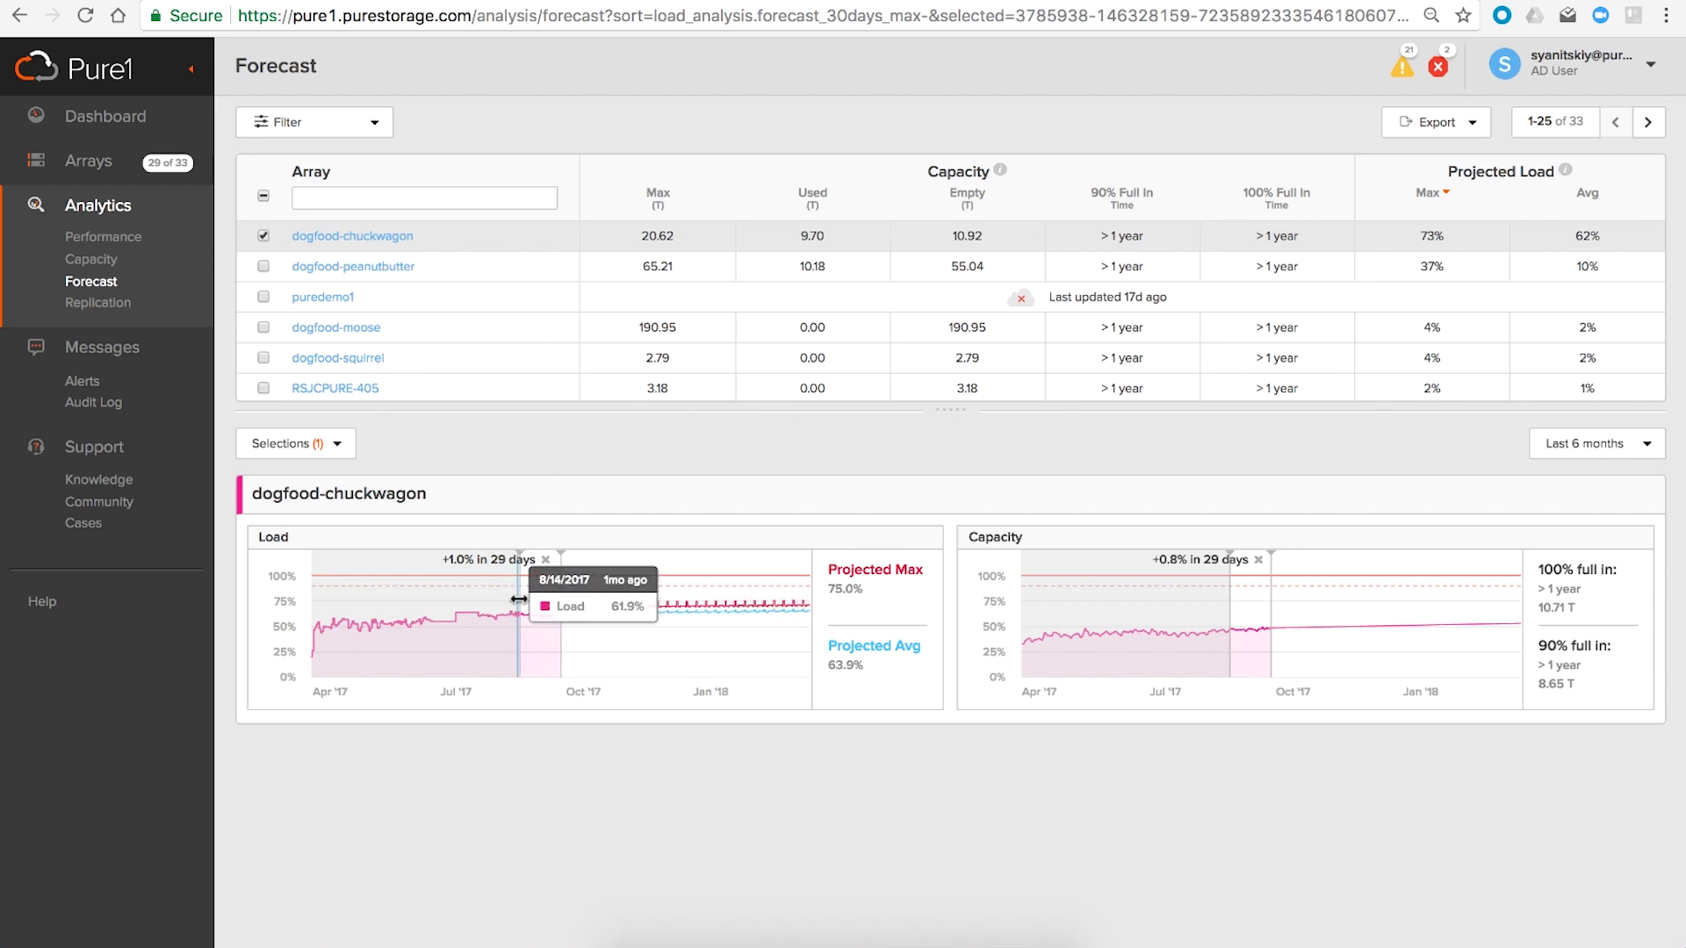
left_click_drag(518, 598, 321, 611)
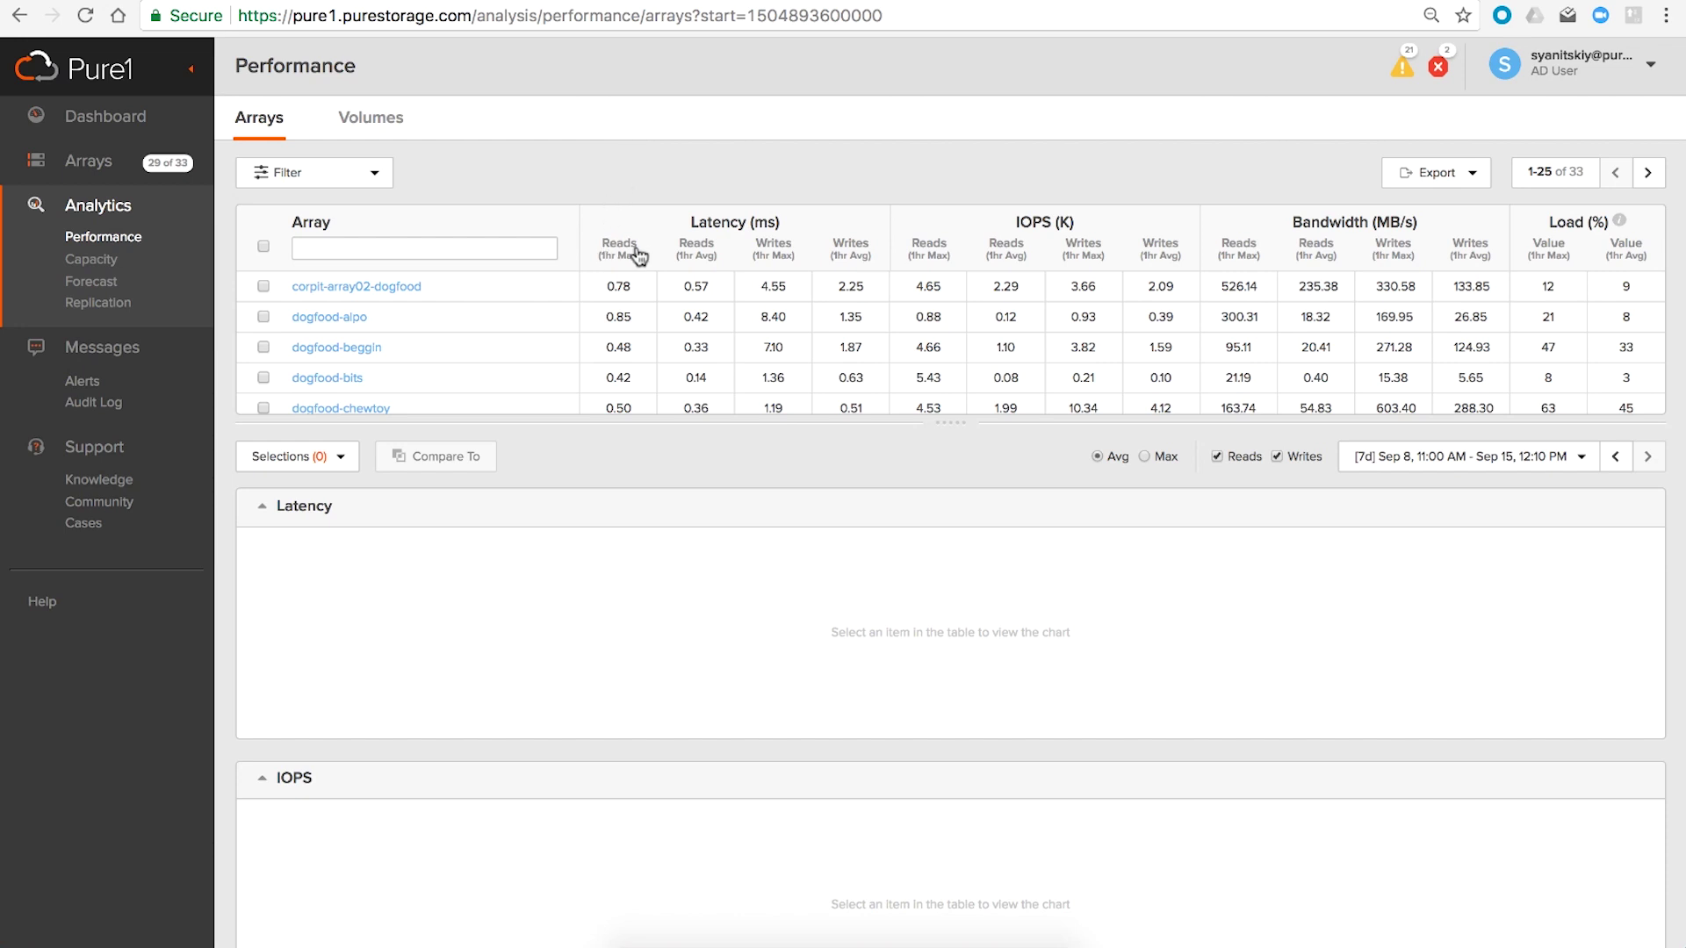
Rank the Performance arrays table by the write column
left_click(773, 255)
left_click(1014, 255)
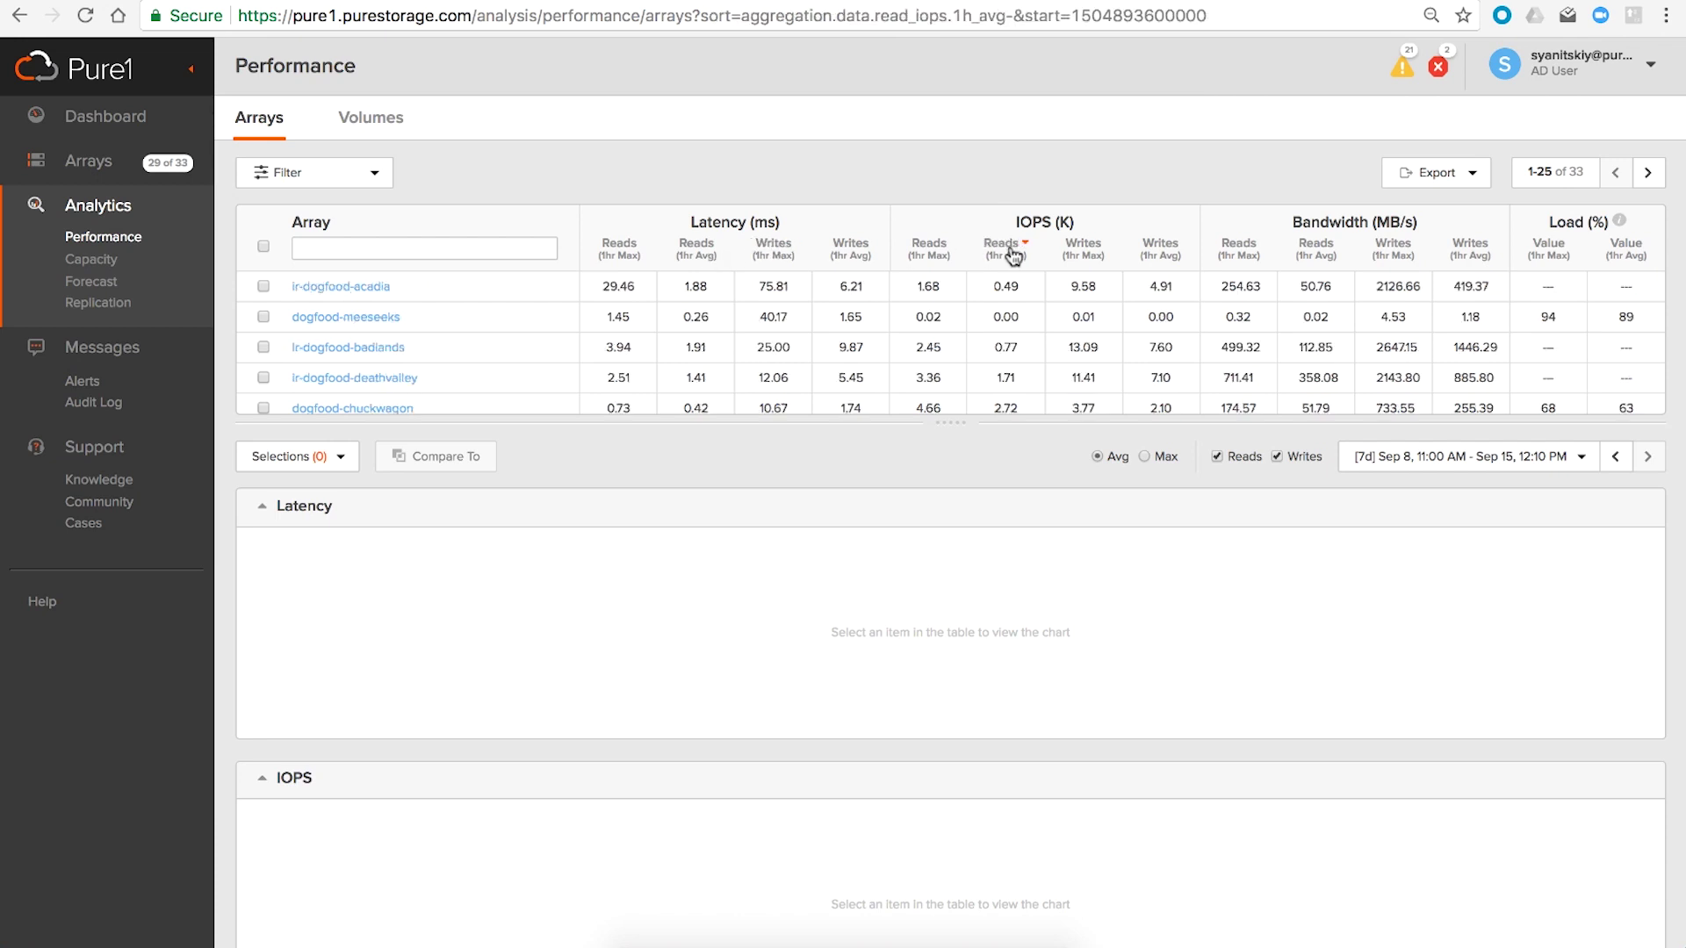
left_click(784, 253)
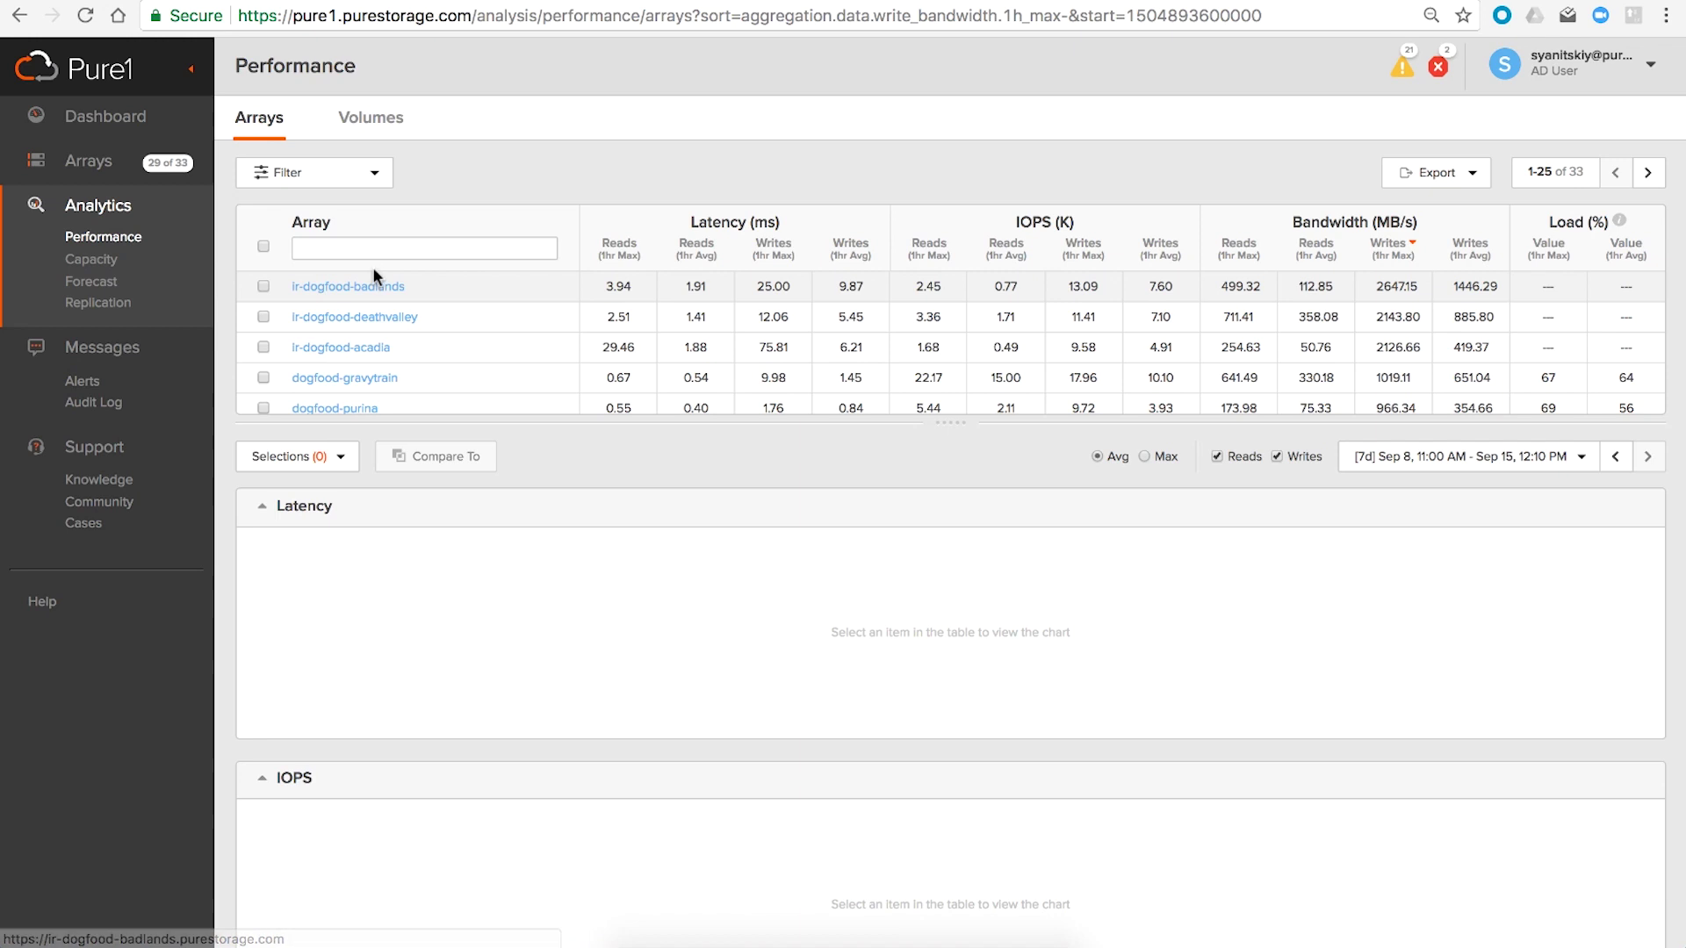
Filter the arrays by 'pu' and chart dogfood-purina's performance
left_click(380, 251)
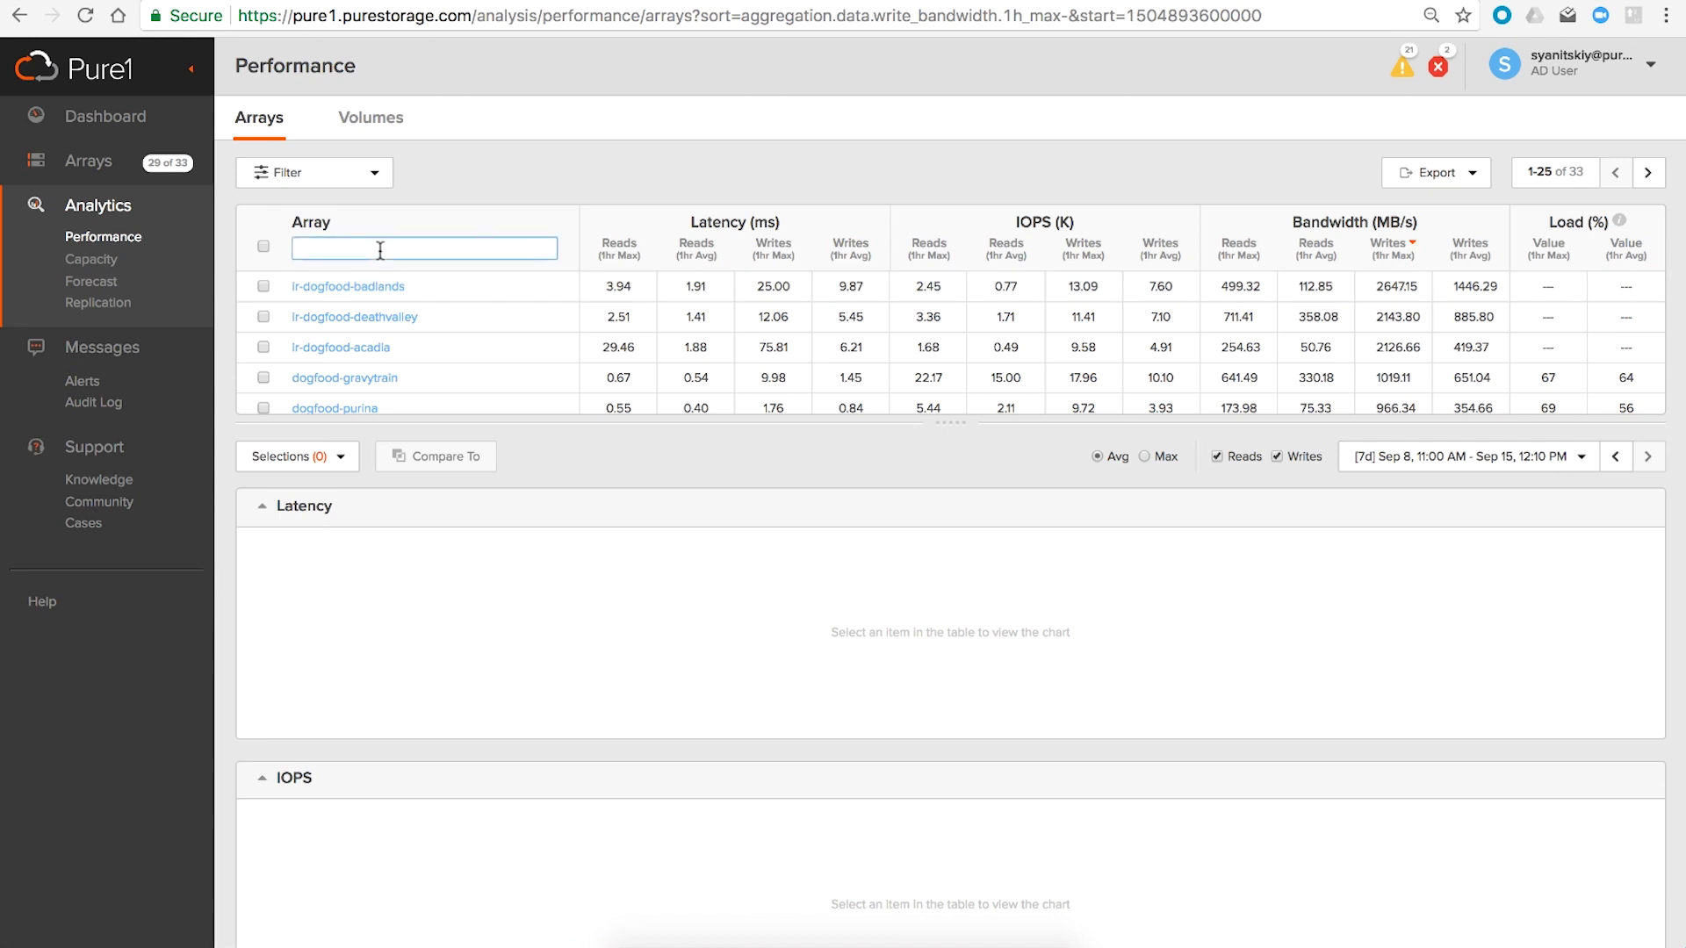
type("pur")
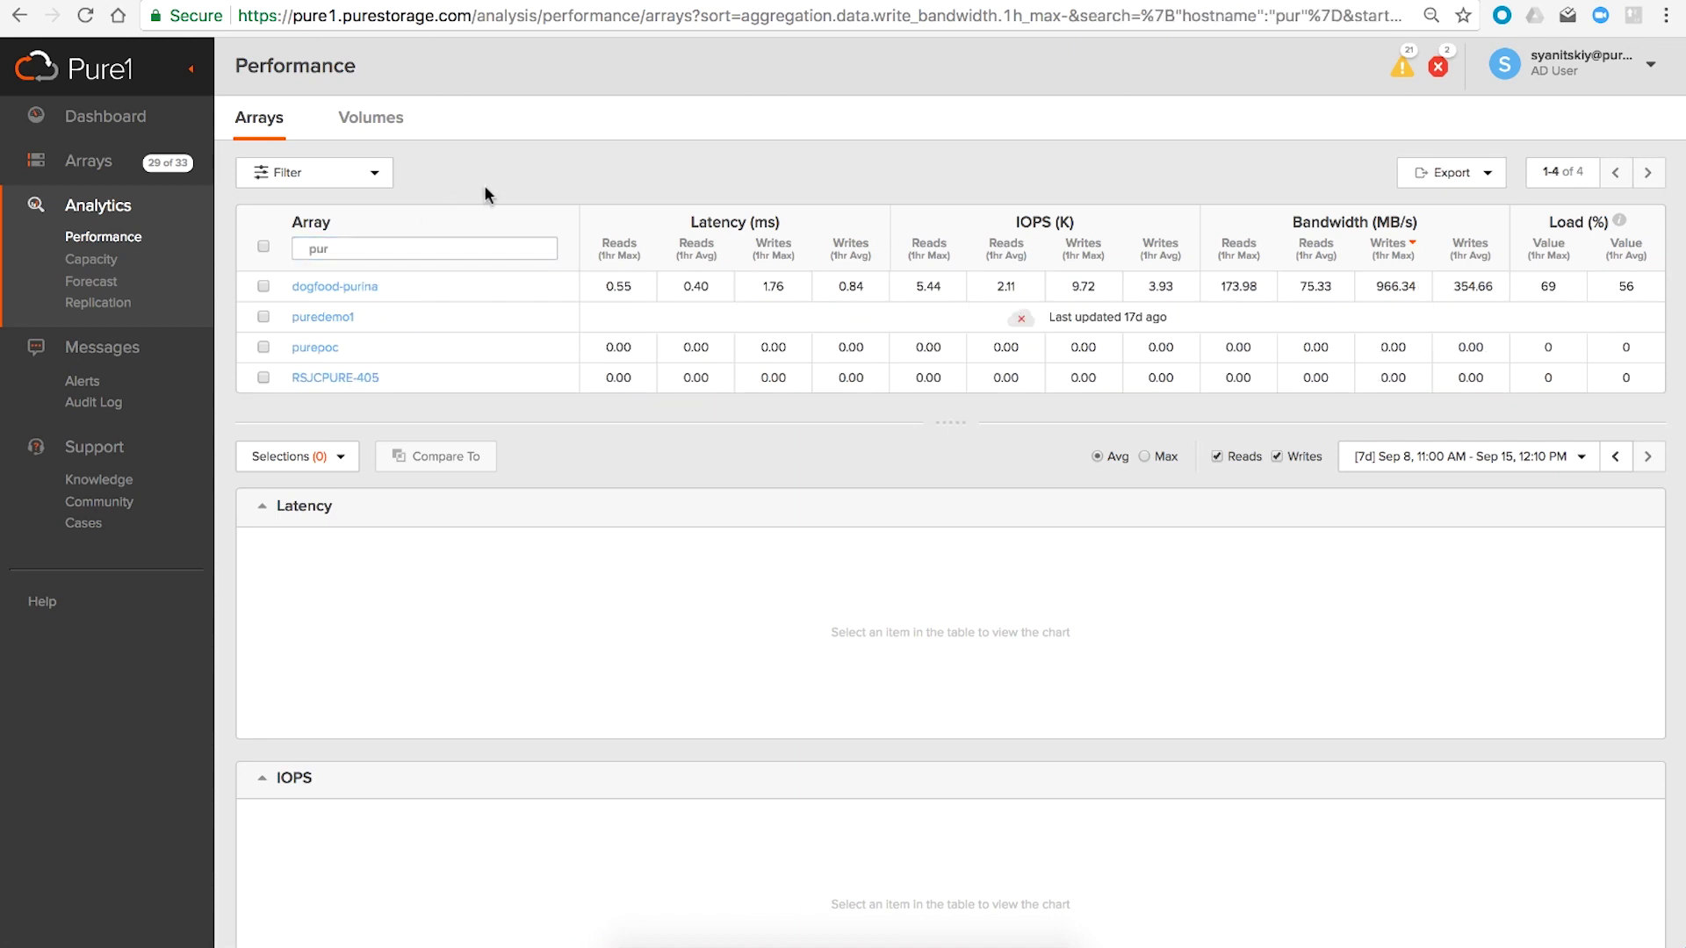
left_click(264, 286)
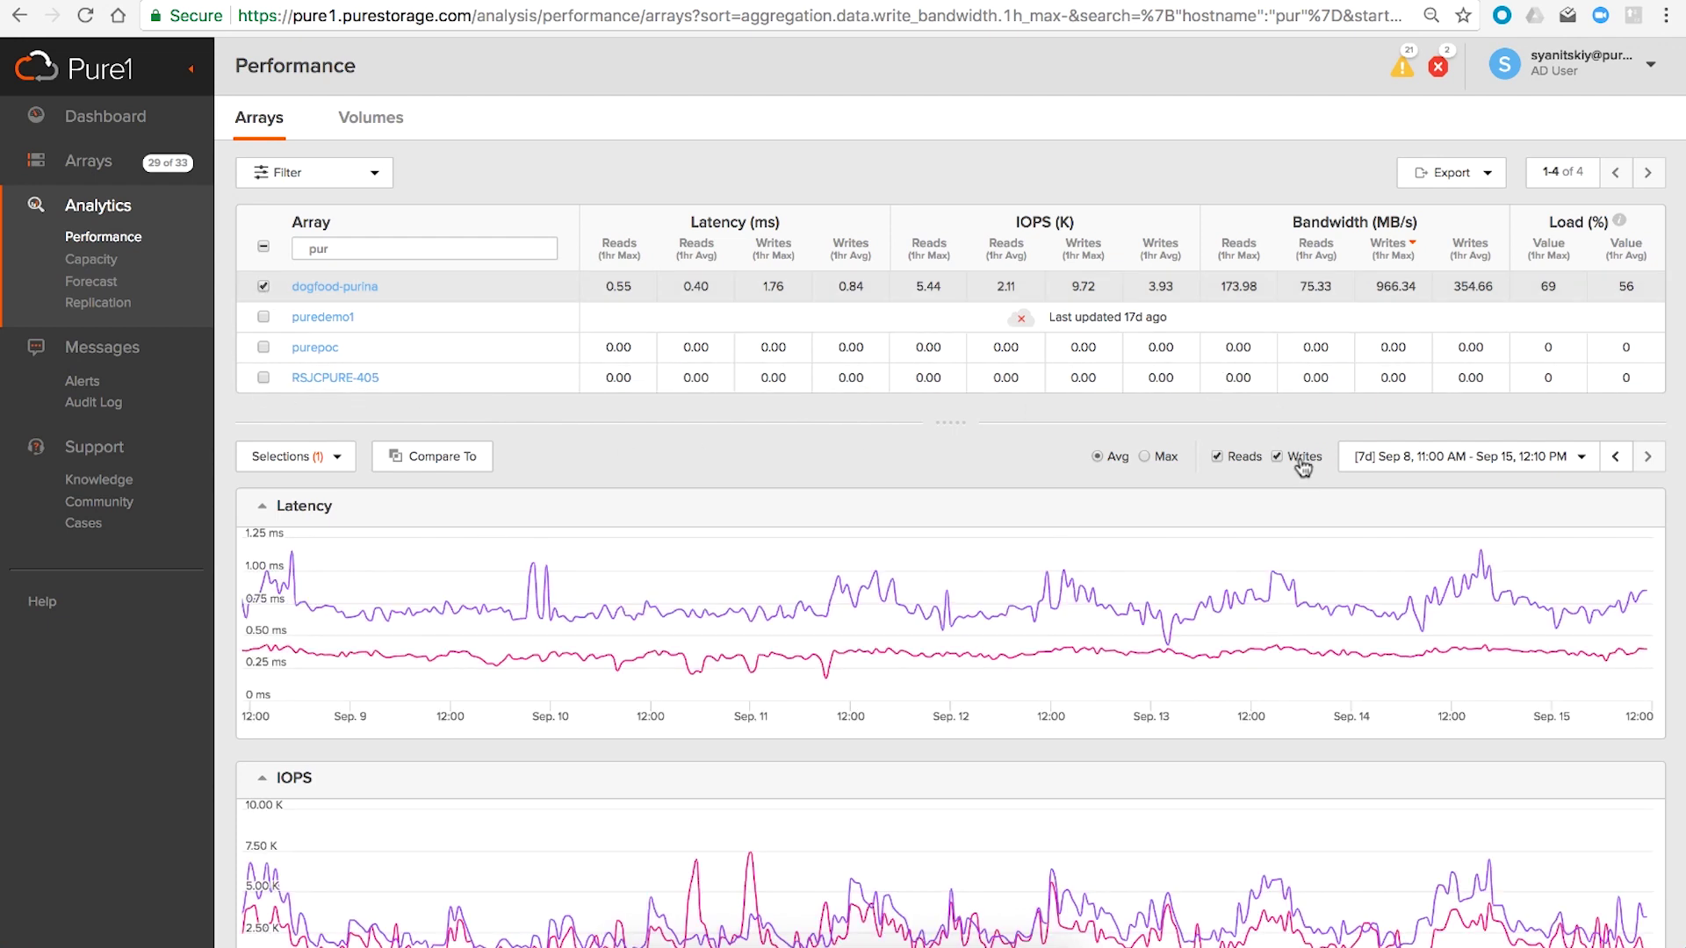
Look through dogfood-purina's latency, IOPS, bandwidth and load charts, then move to Capacity analytics
scroll(809, 504, "down", 5)
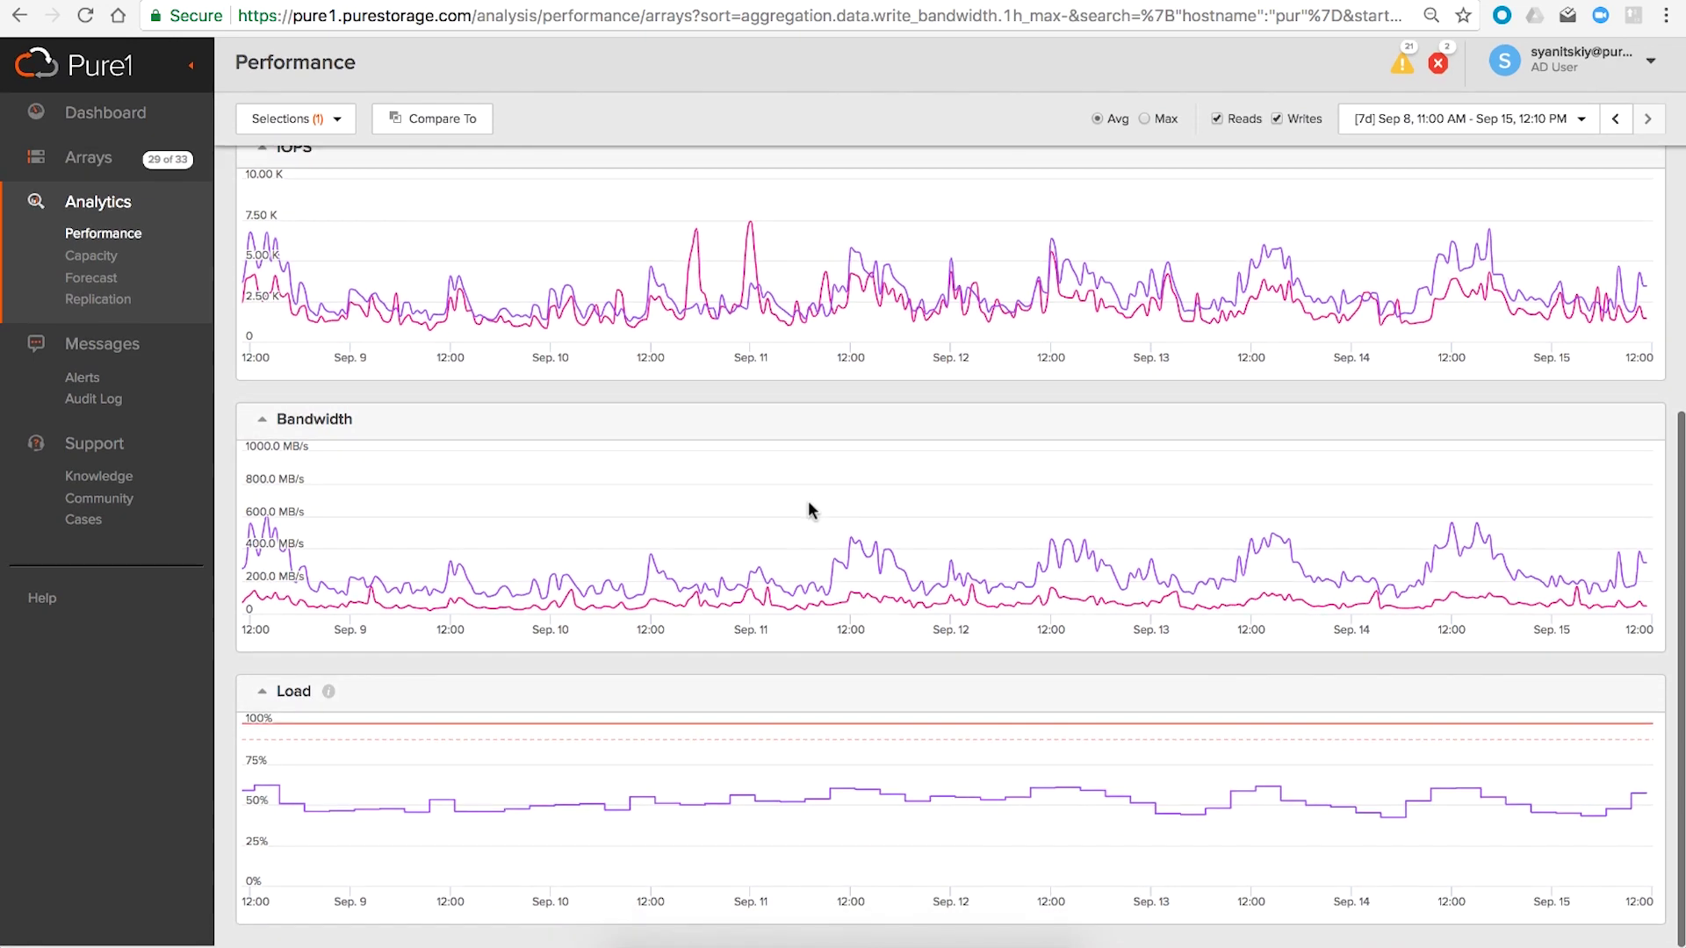
scroll(808, 506, "up", 3)
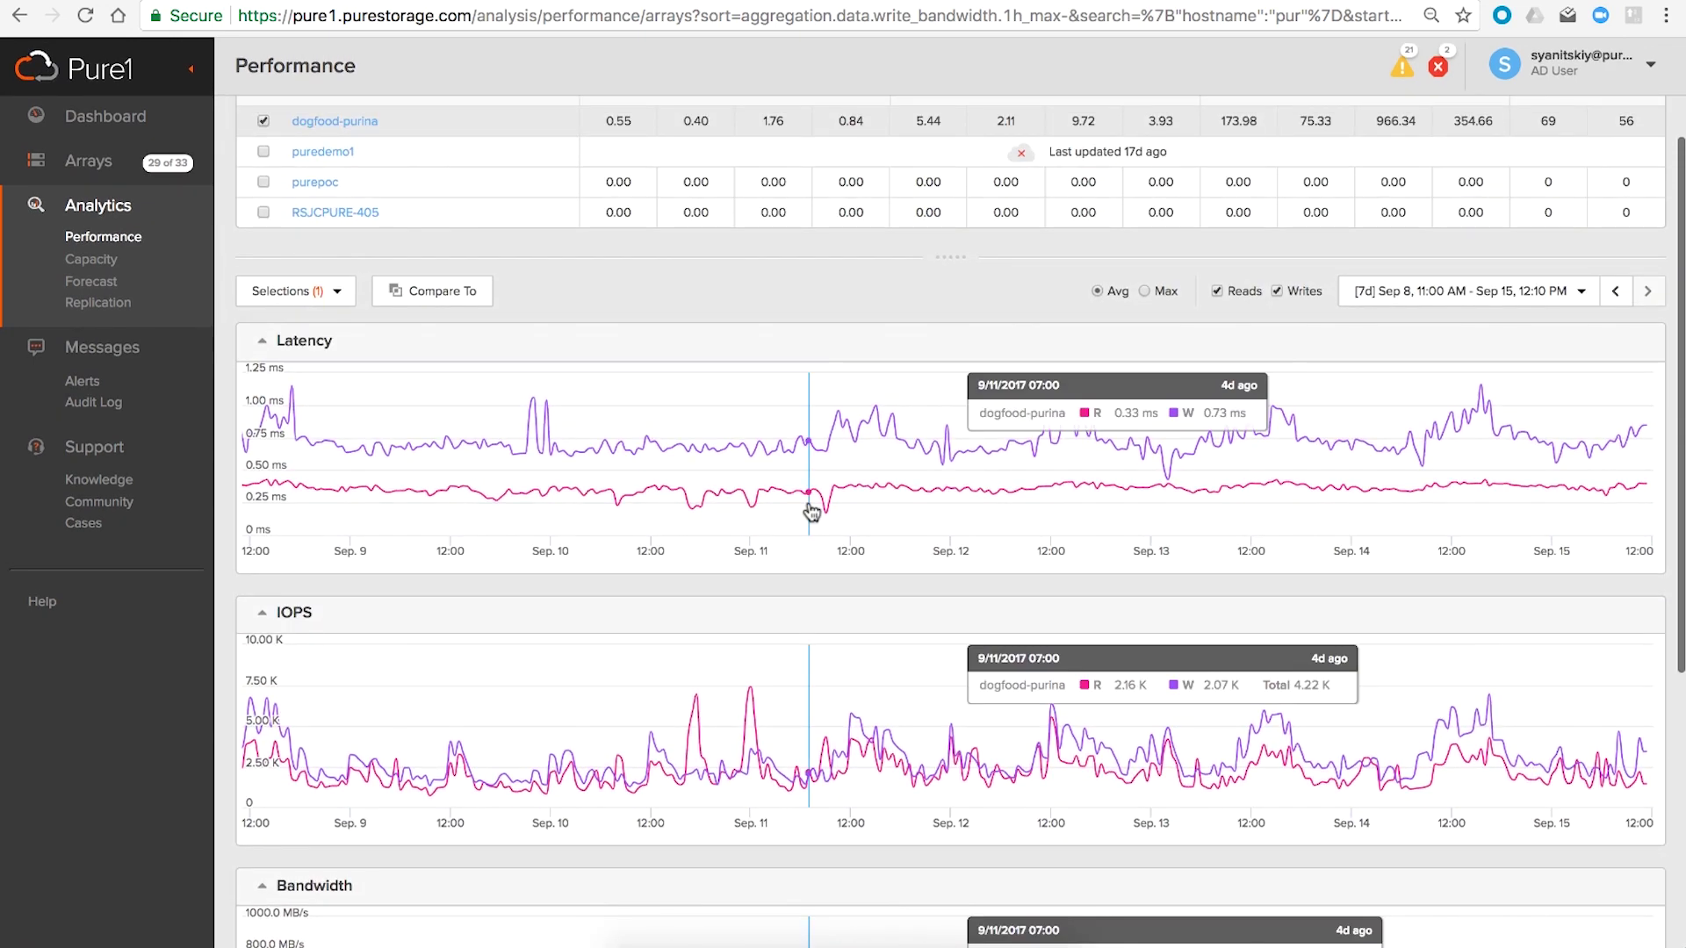
left_click(91, 259)
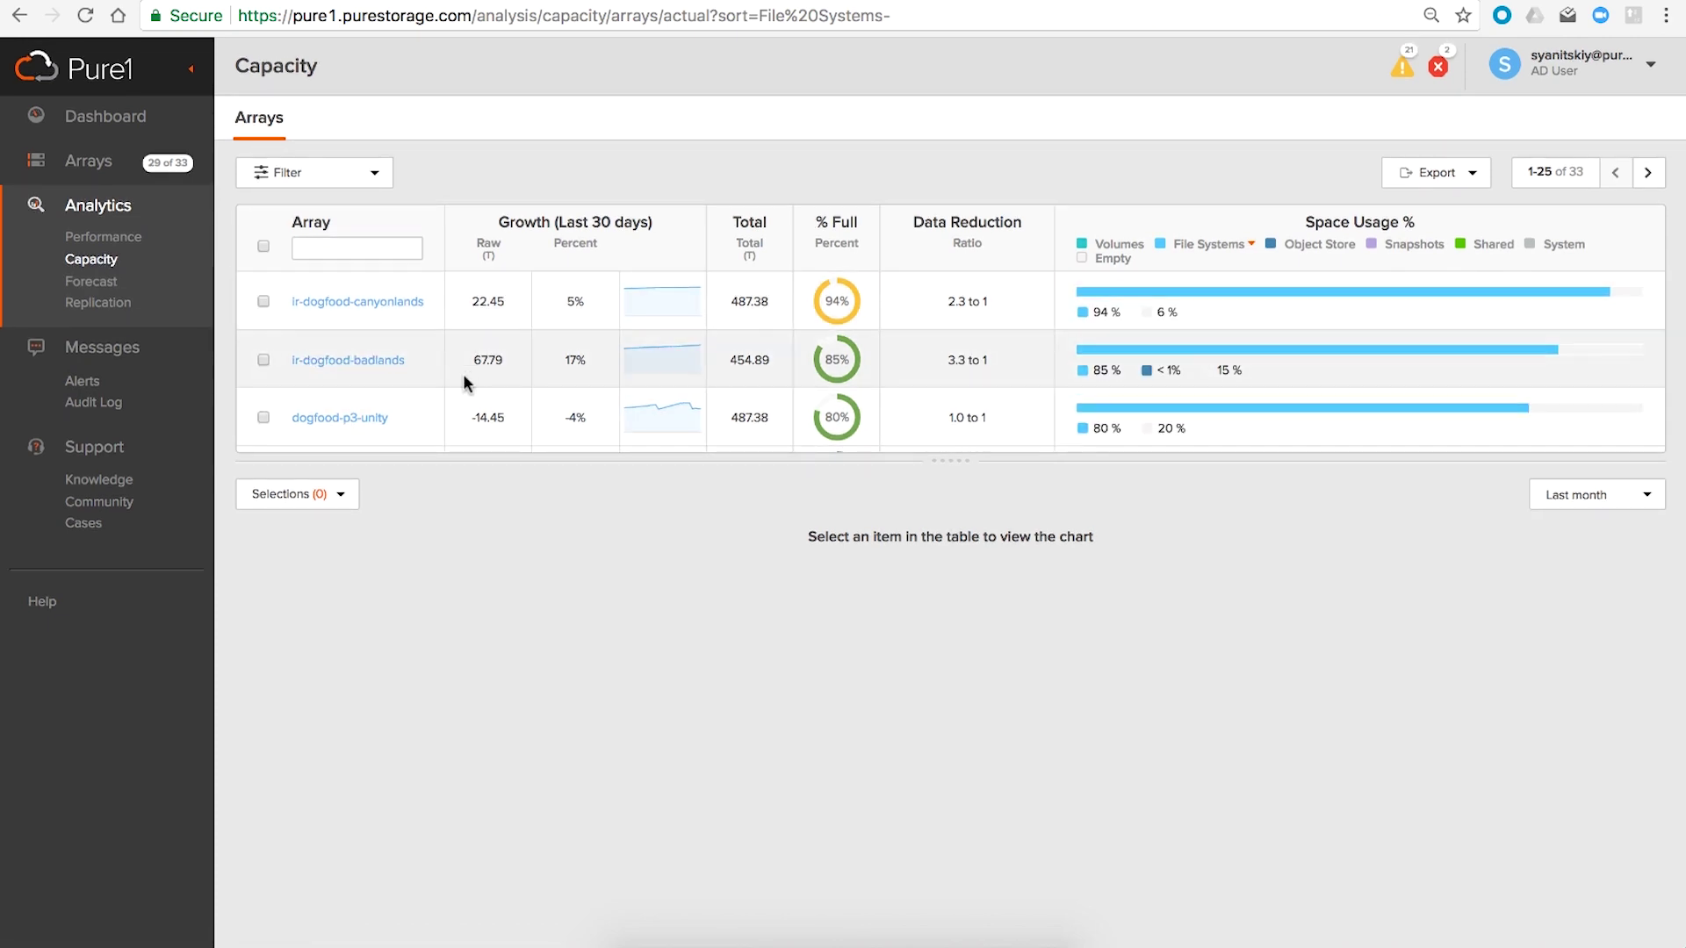
Rank the arrays by Snapshots space usage
scroll(471, 361, "down", 2)
scroll(471, 361, "up", 2)
scroll(471, 361, "down", 2)
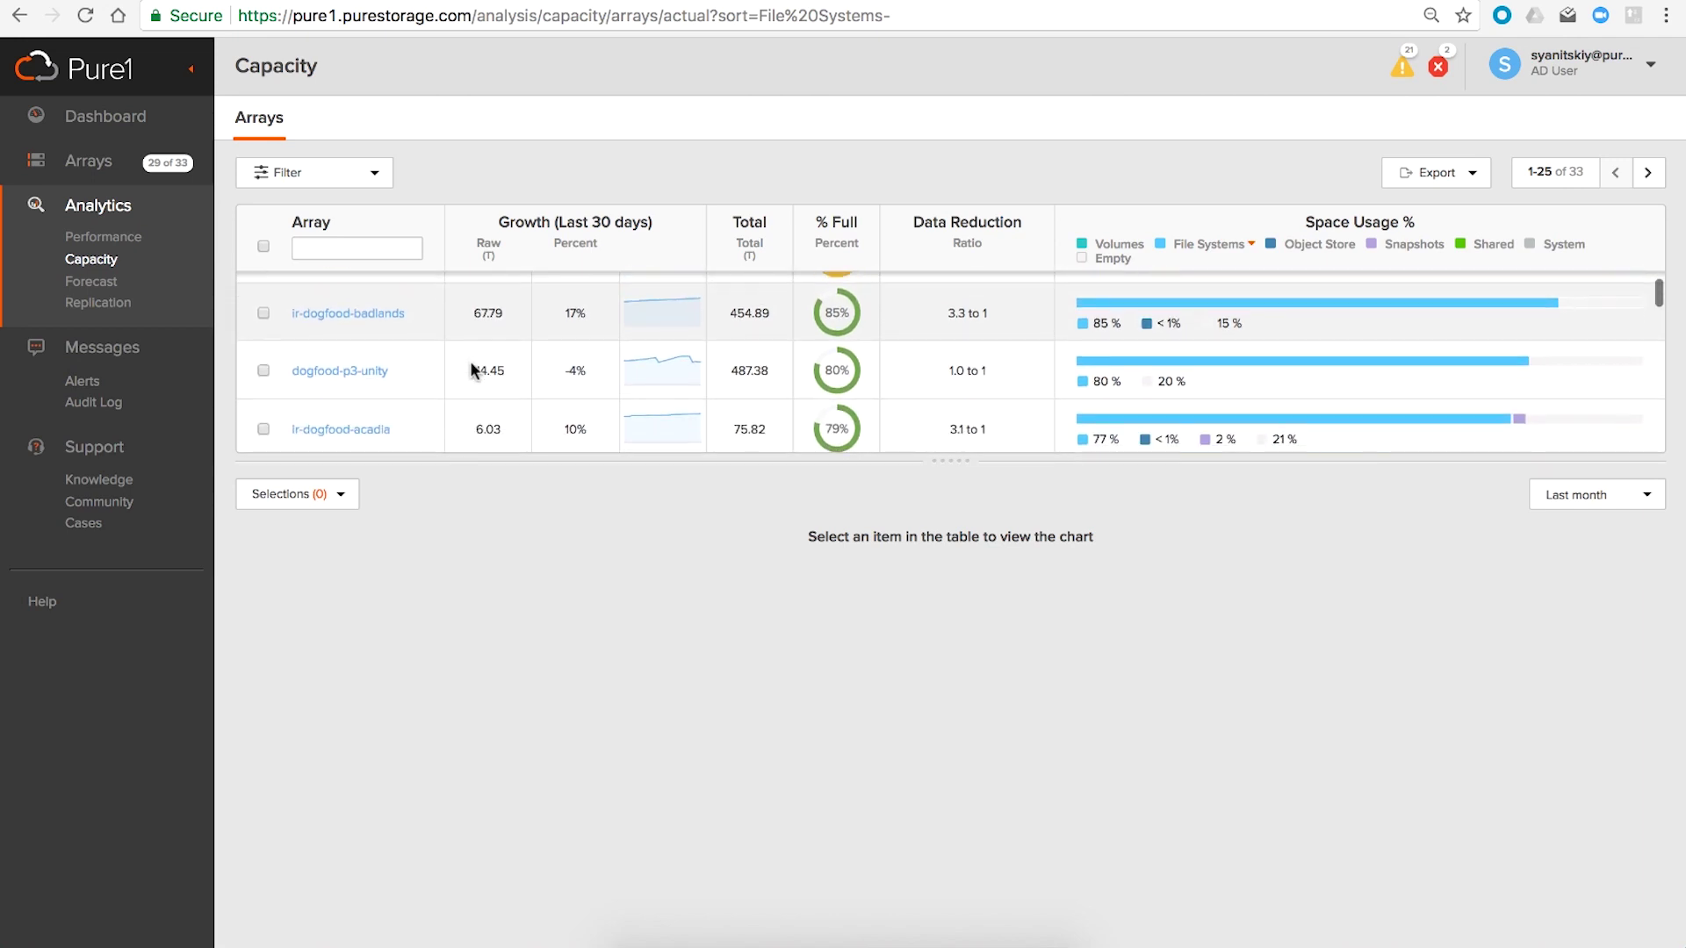
left_click(1304, 244)
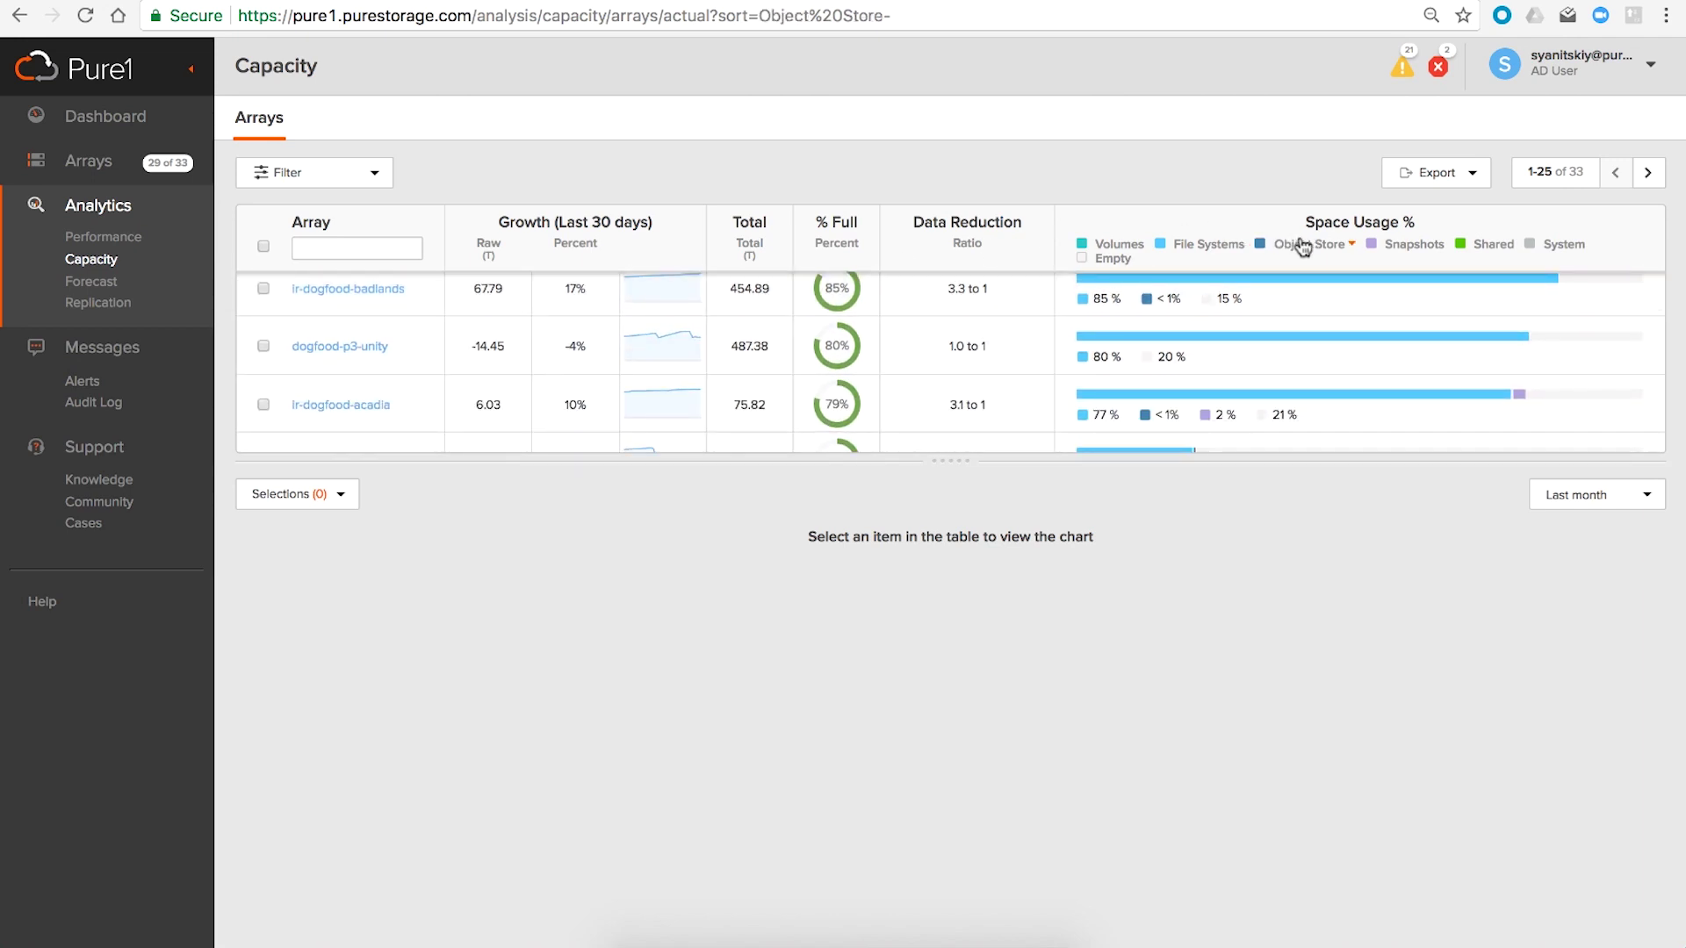
left_click(1407, 244)
scroll(1221, 330, "up", 1)
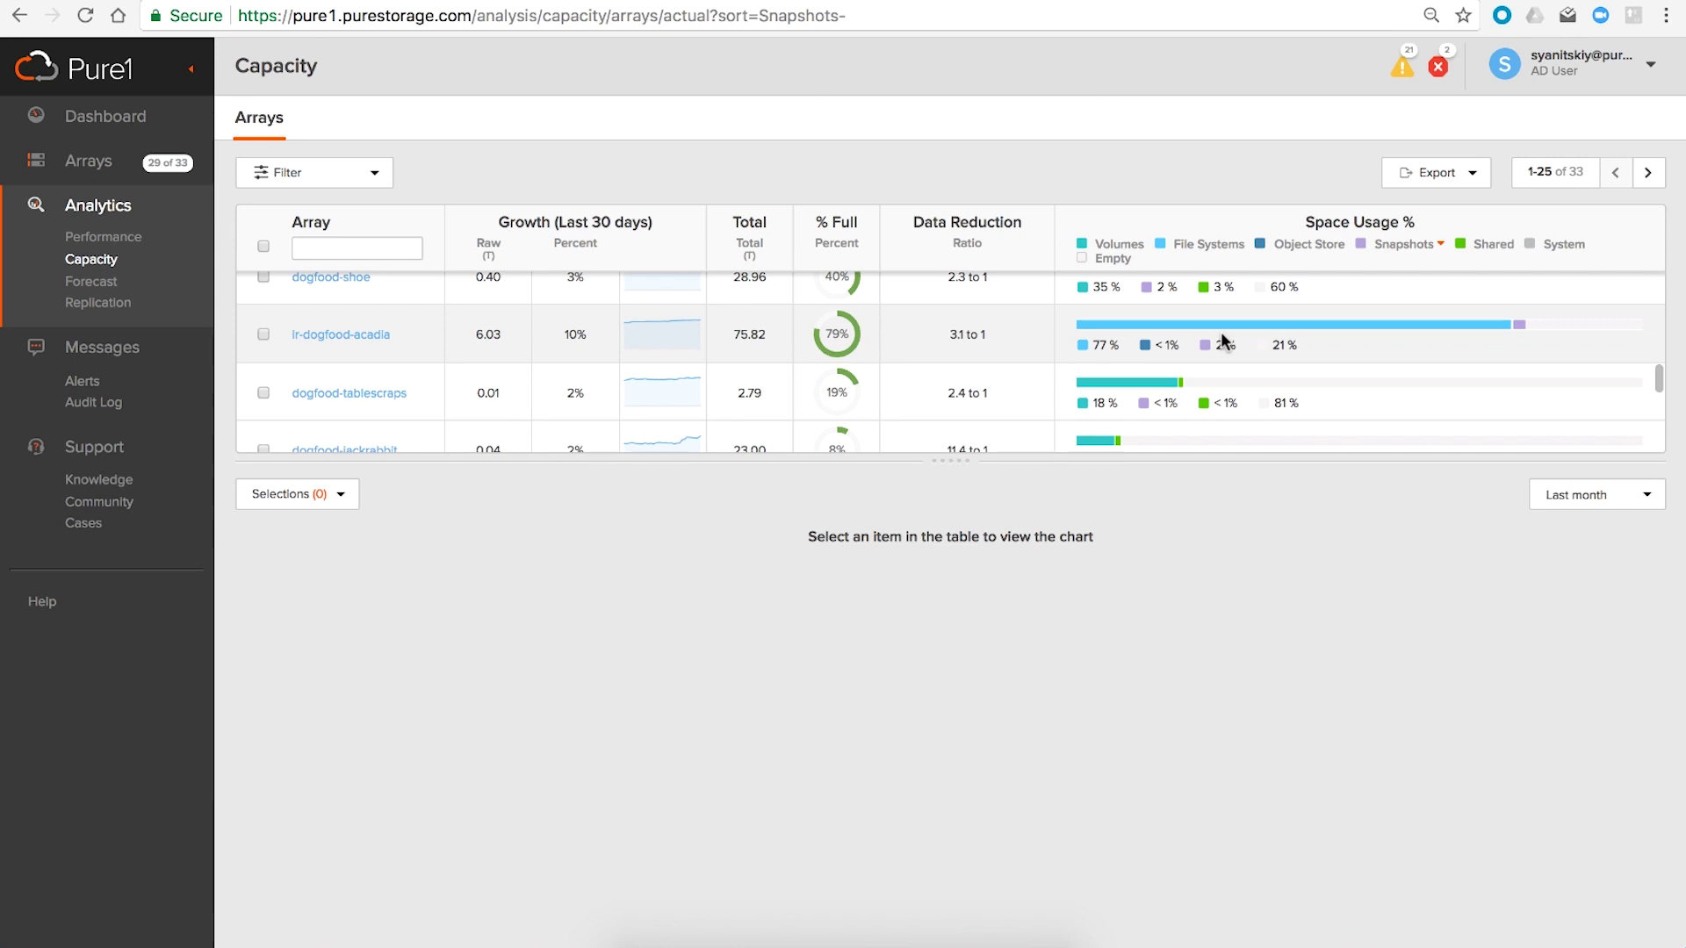
scroll(1221, 333, "up", 5)
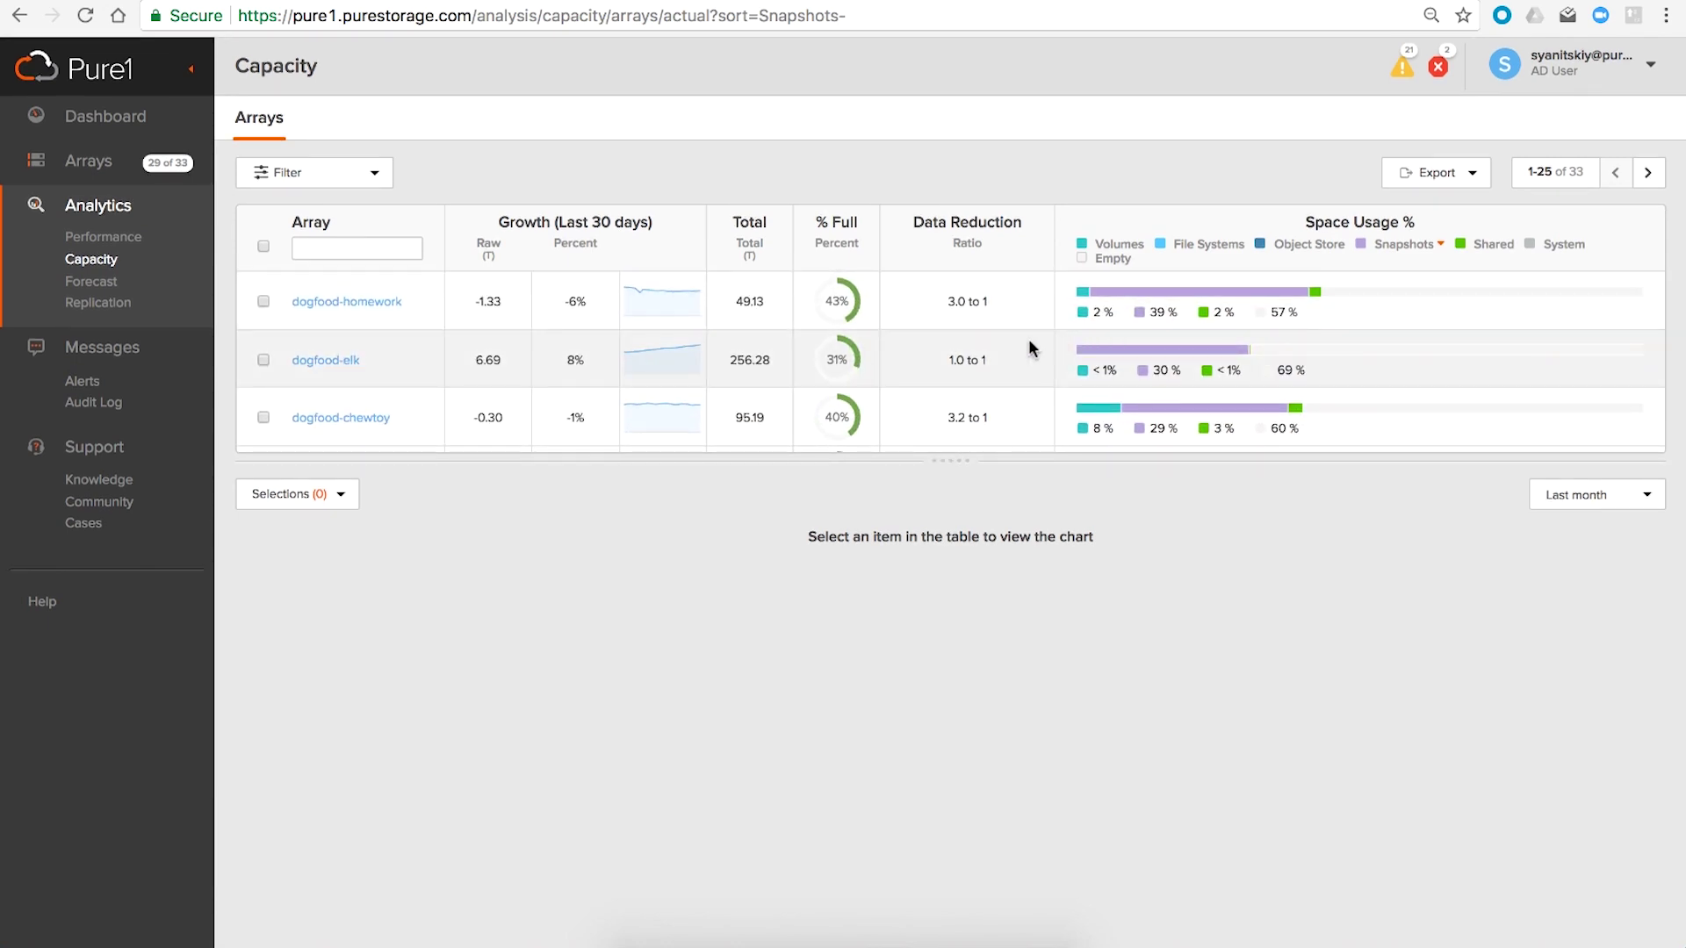
Chart dogfood-homework's capacity history over the last year
left_click(263, 301)
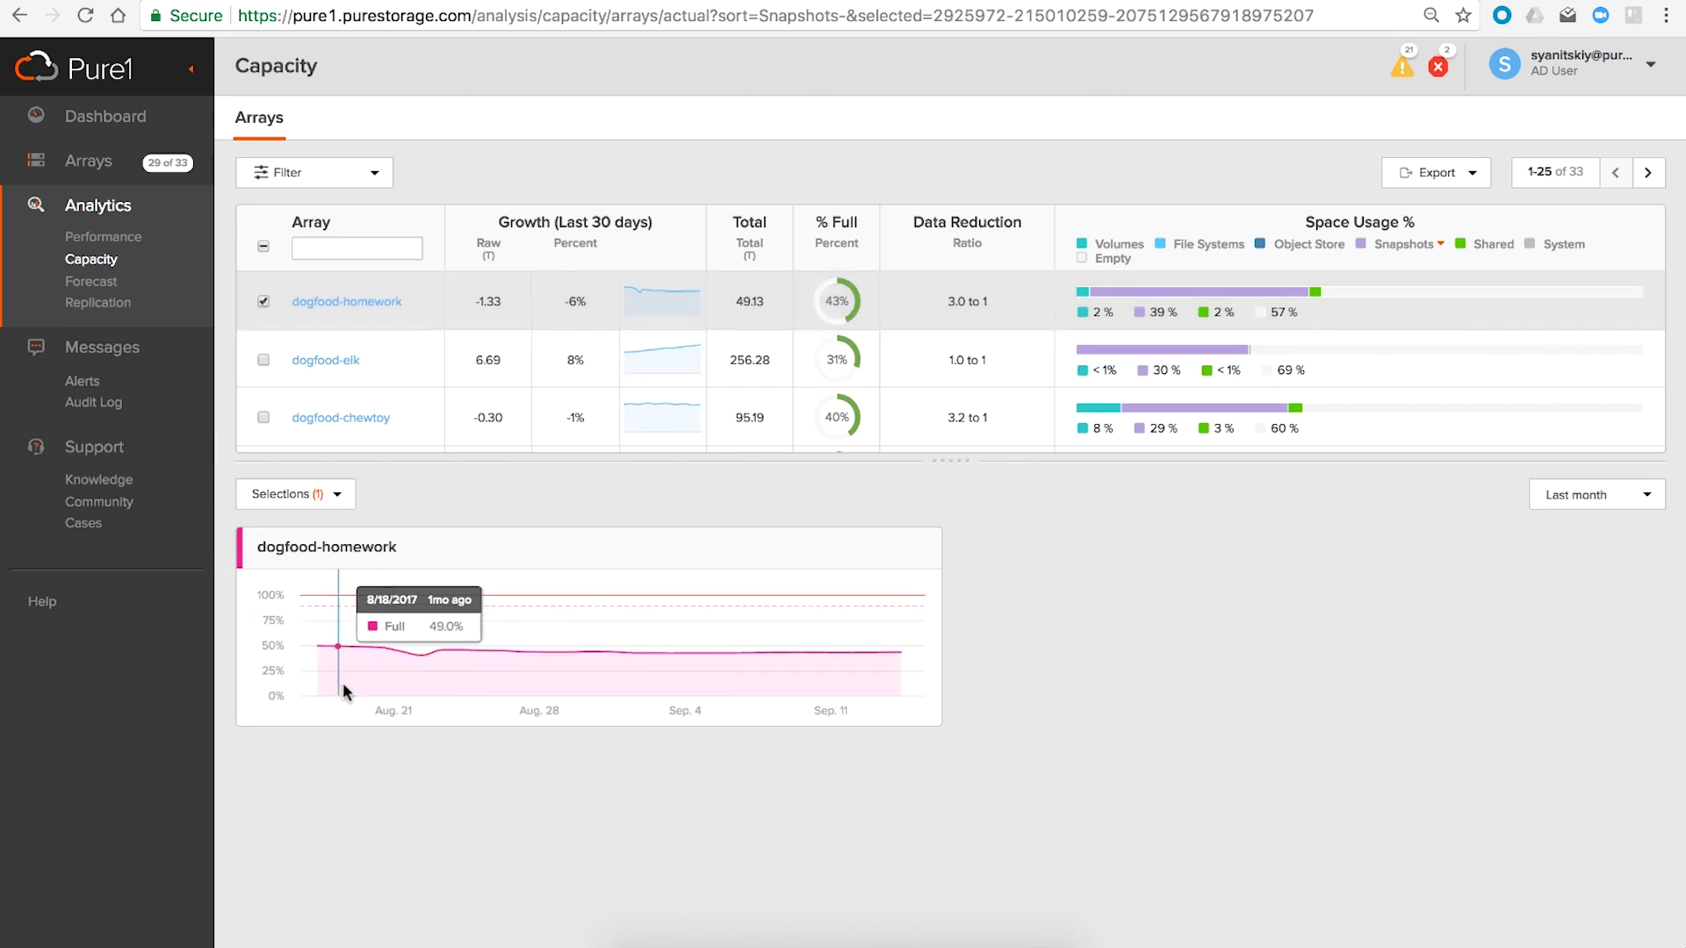
left_click(1572, 496)
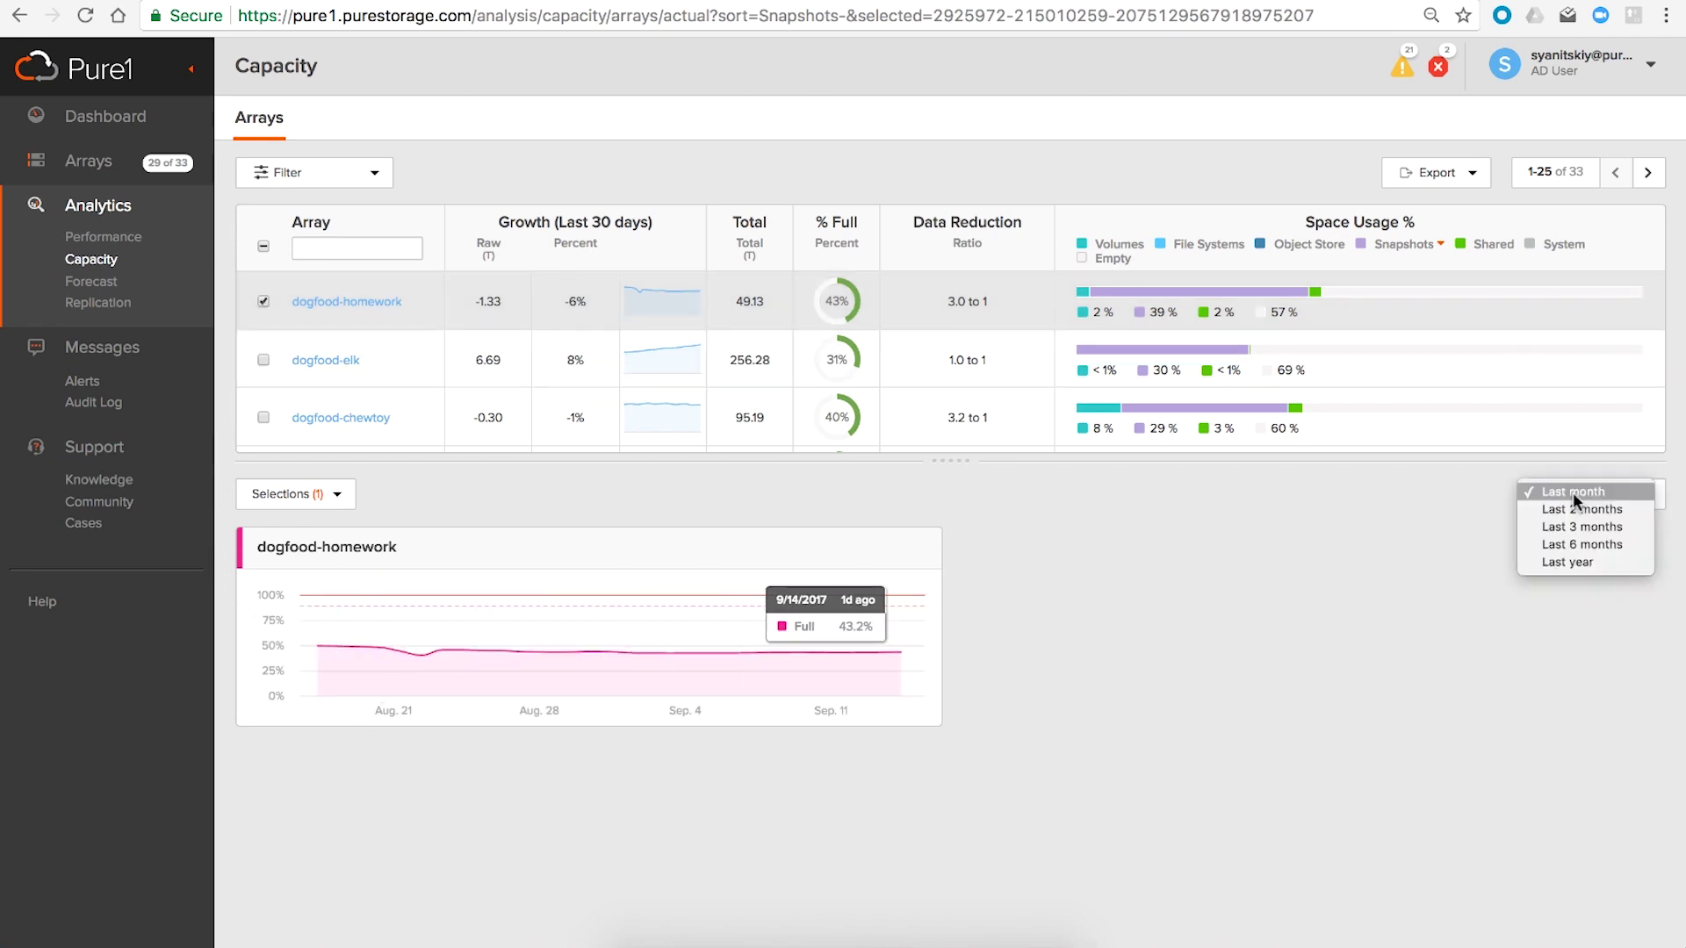
left_click(1572, 562)
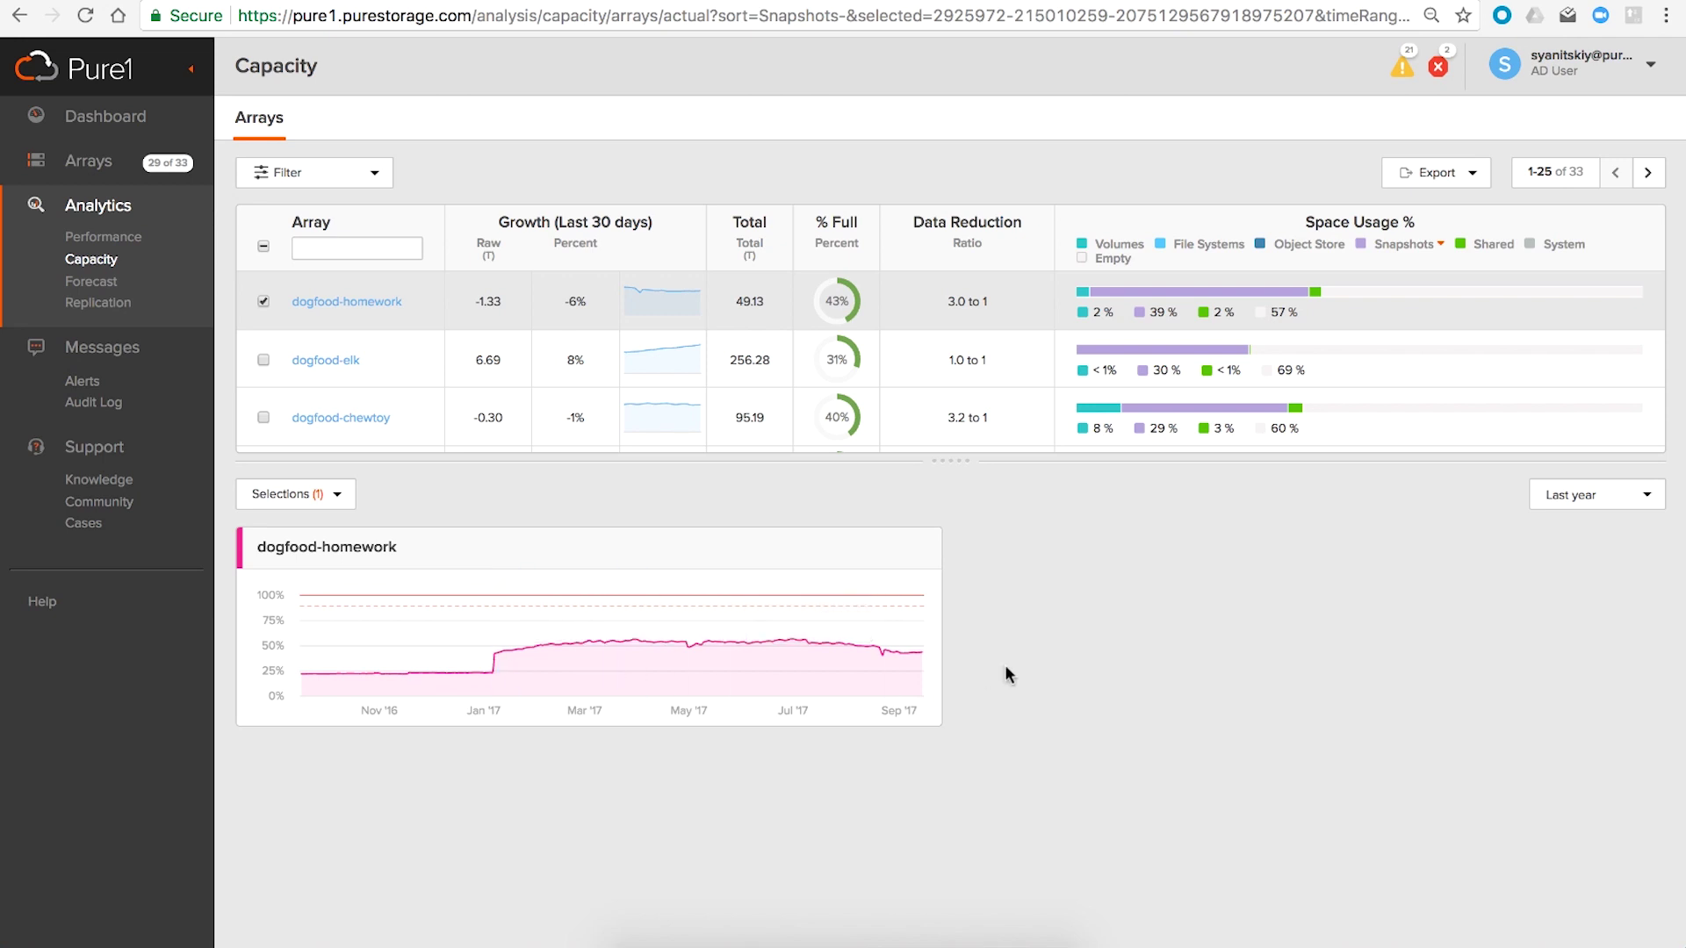
Open Replication analytics and check the latest mailman-c7jenkins transfer details before closing them
left_click(90, 281)
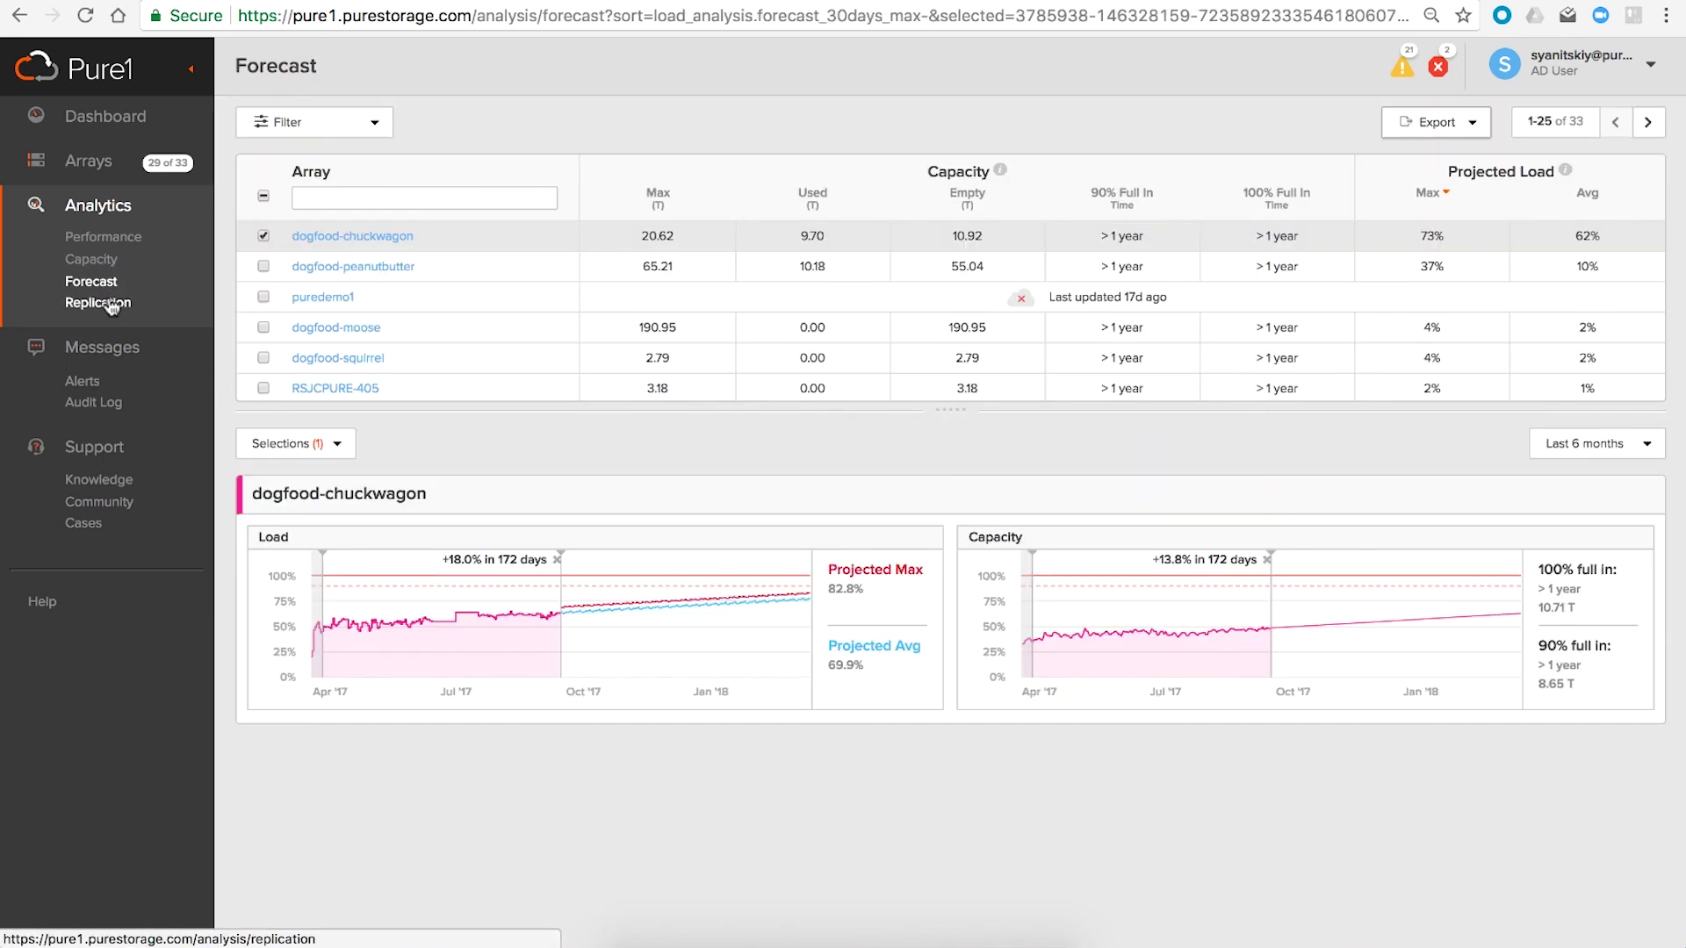
left_click(105, 304)
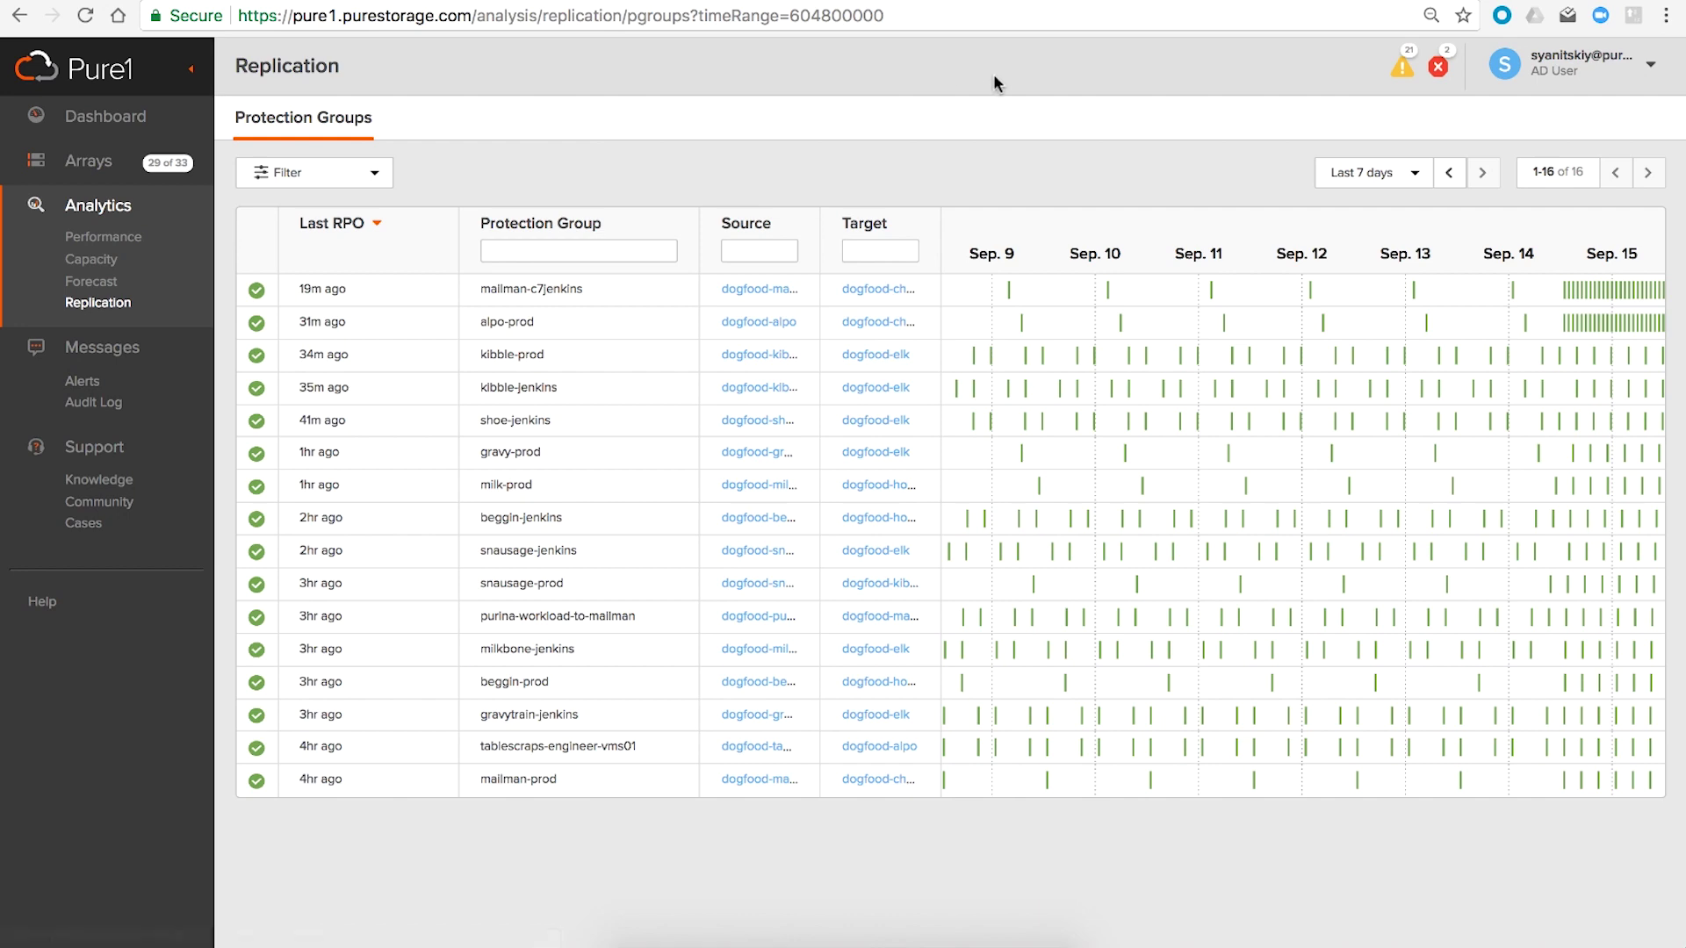
left_click(1591, 292)
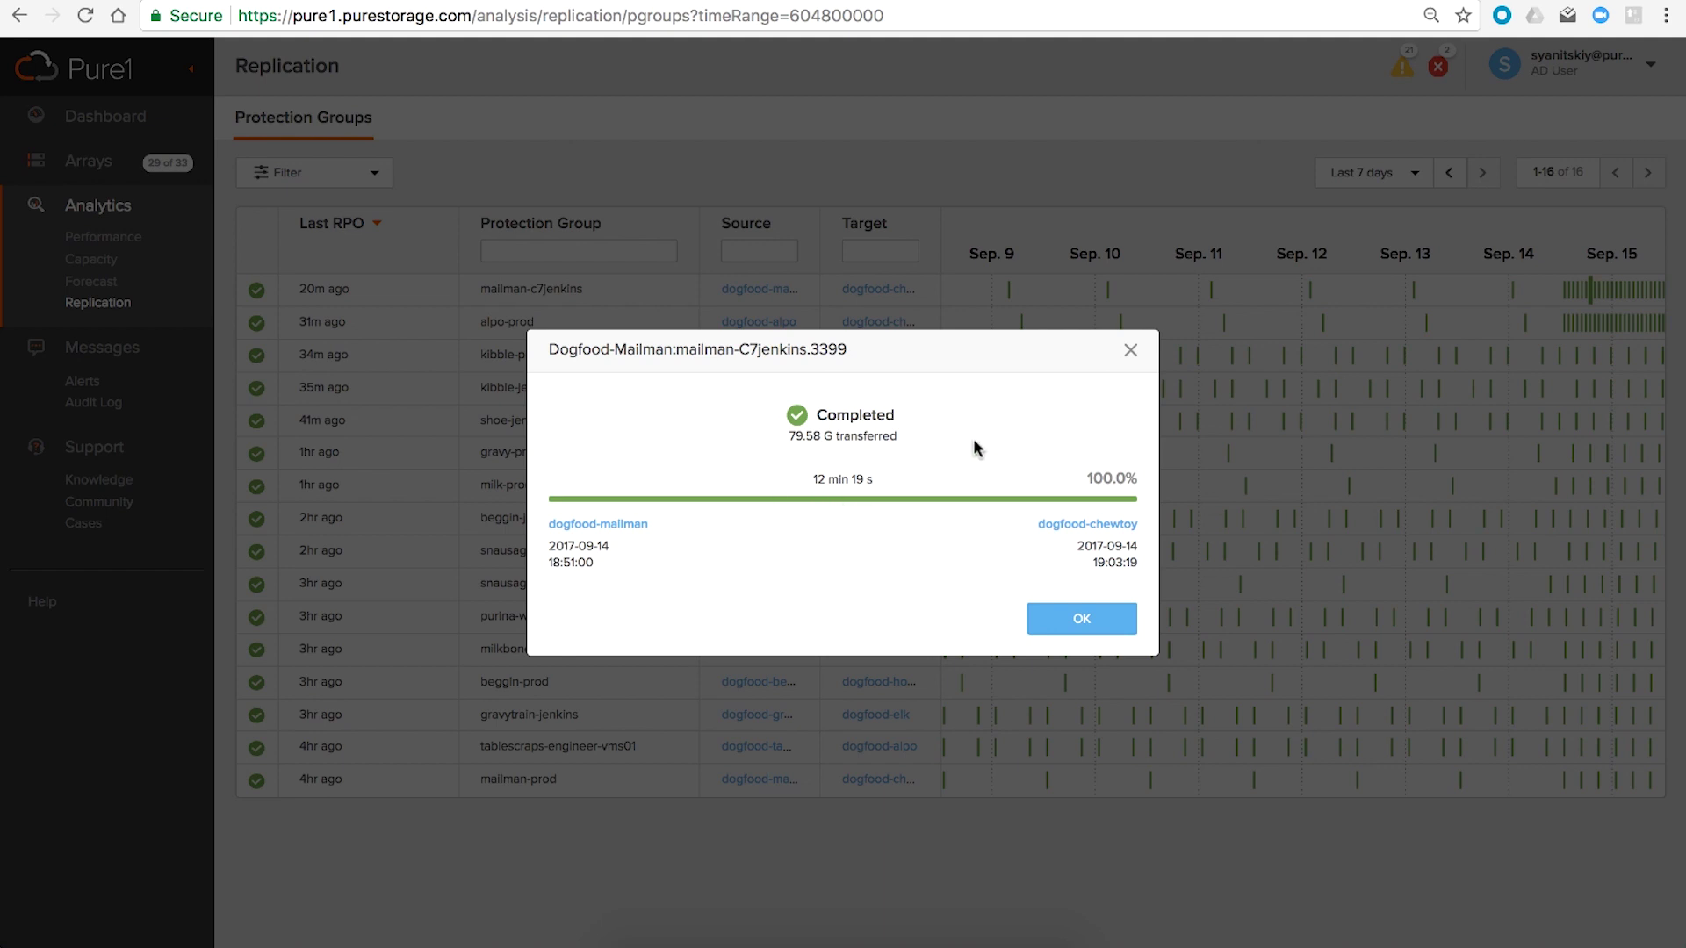
left_click(1130, 351)
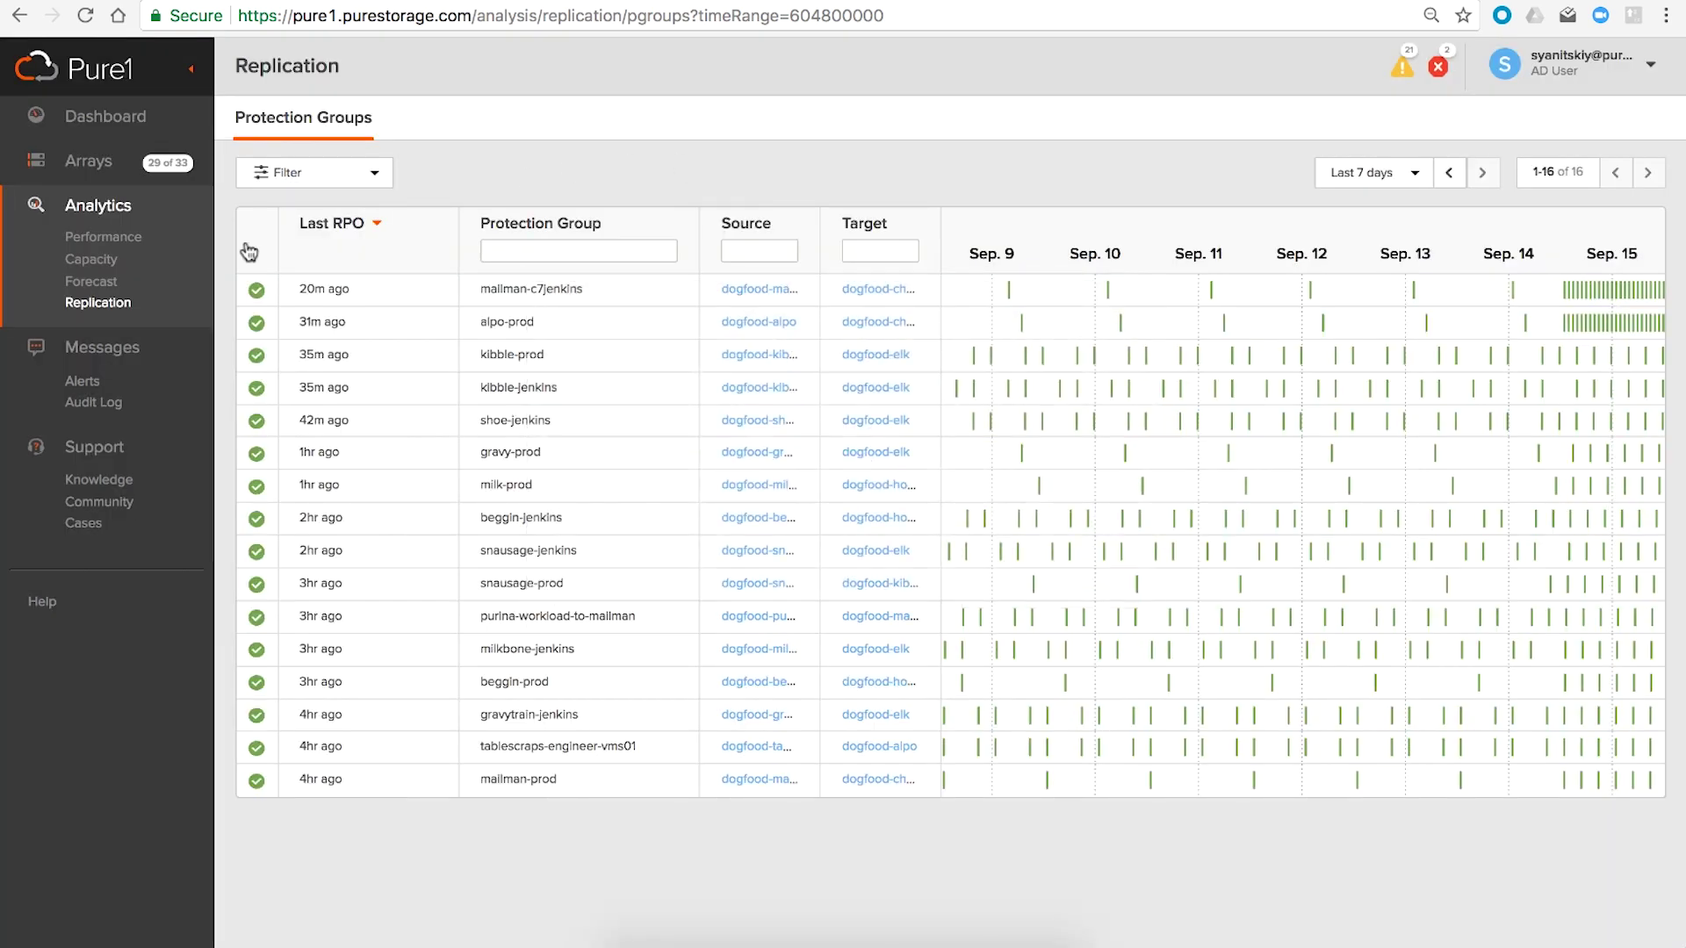
Show array alerts covering all time
left_click(97, 384)
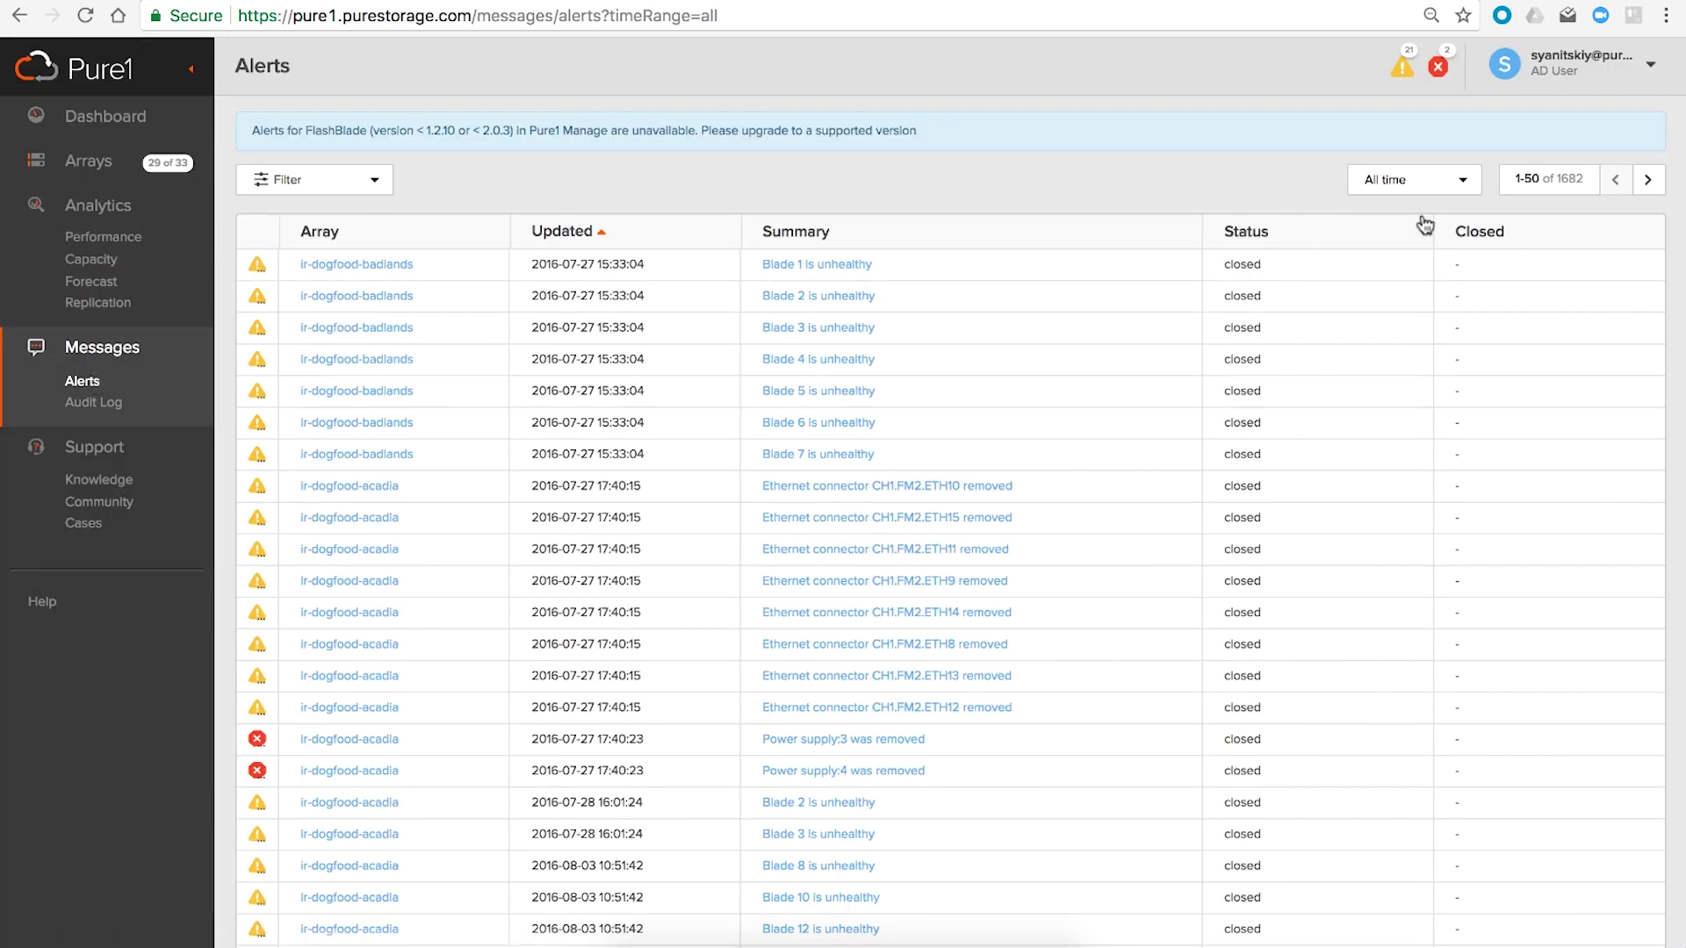
left_click(1446, 179)
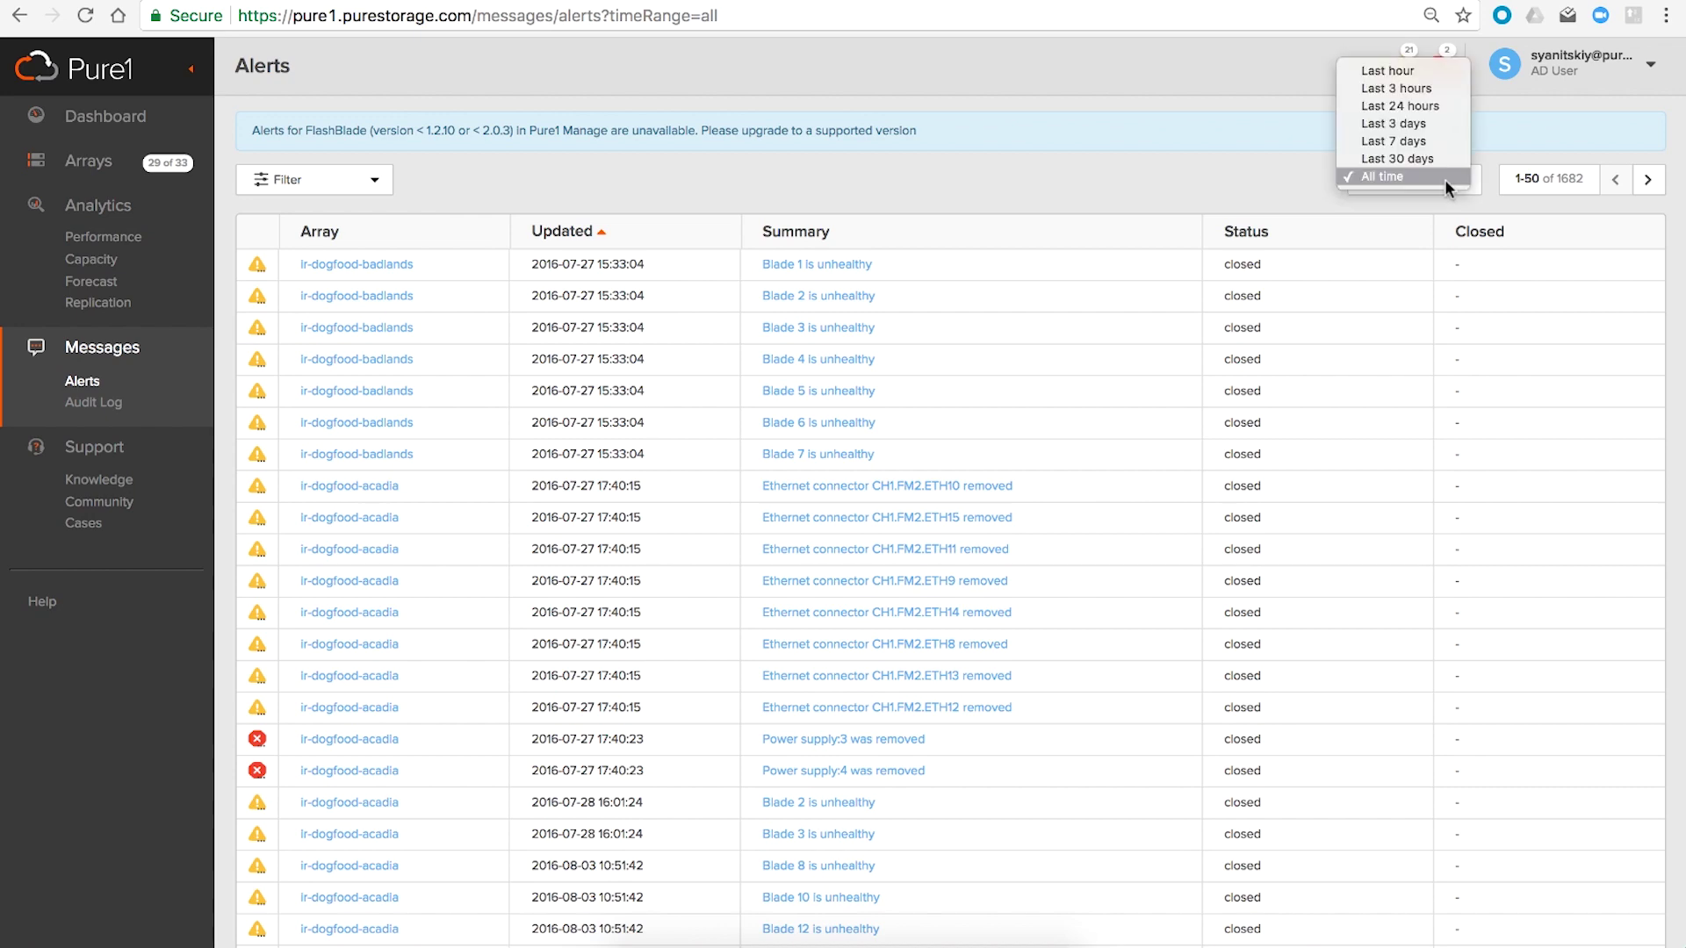
left_click(1445, 179)
Open the Audit Log and widen its range to Last 13 months
left_click(89, 406)
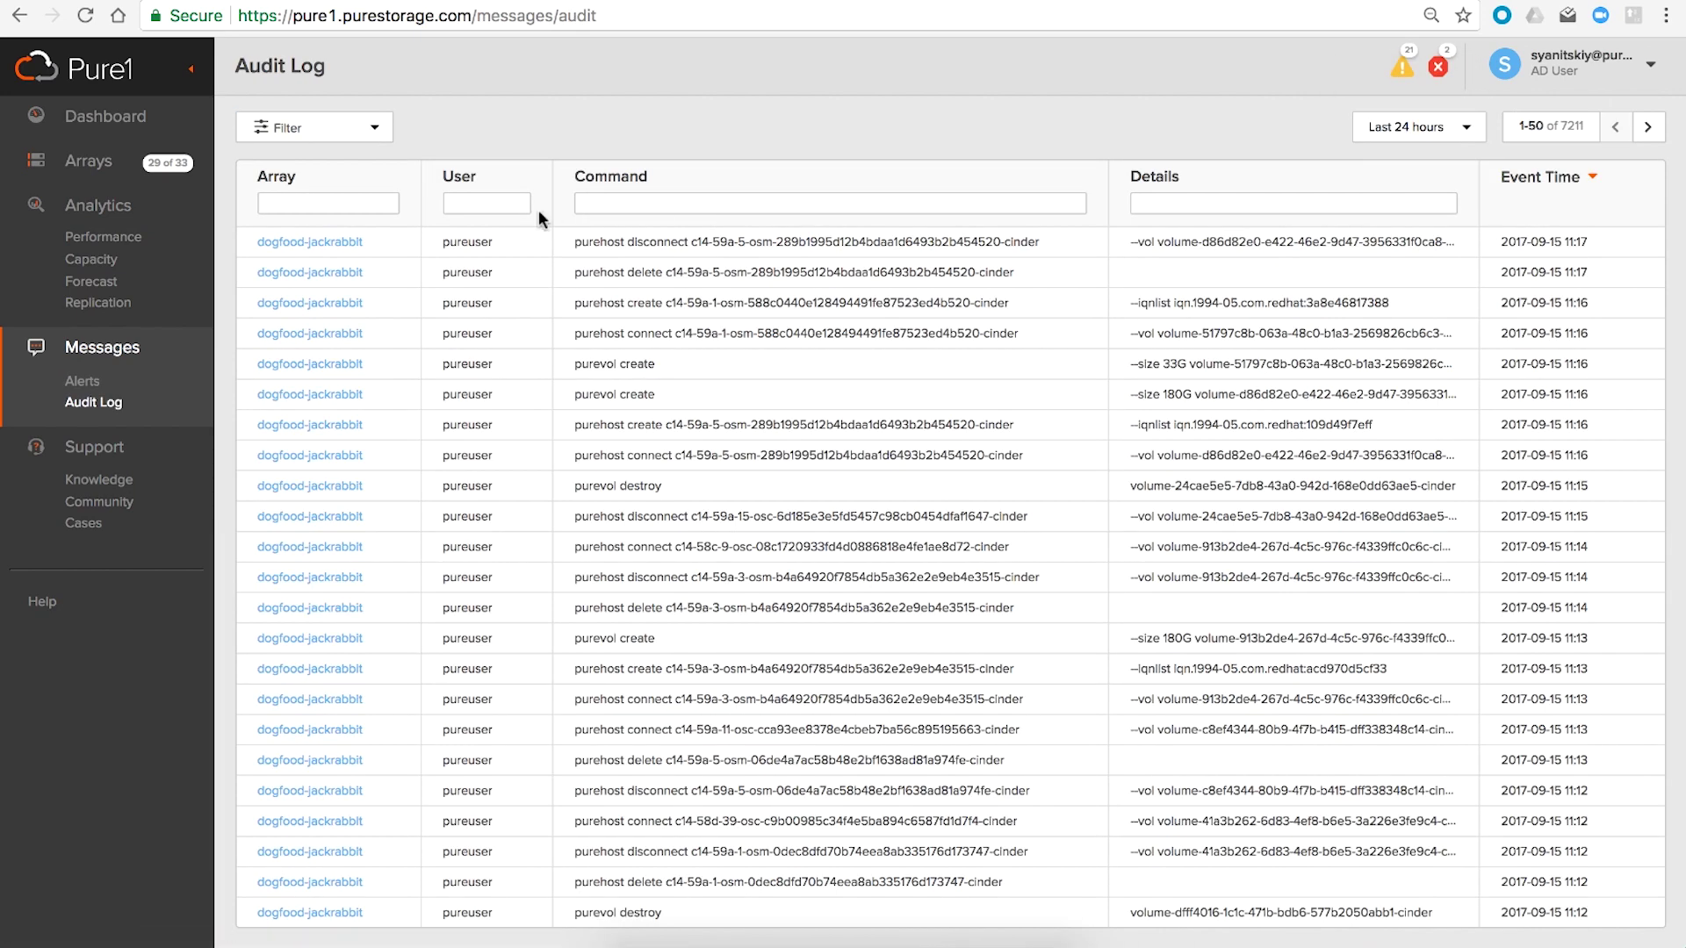
left_click(1449, 127)
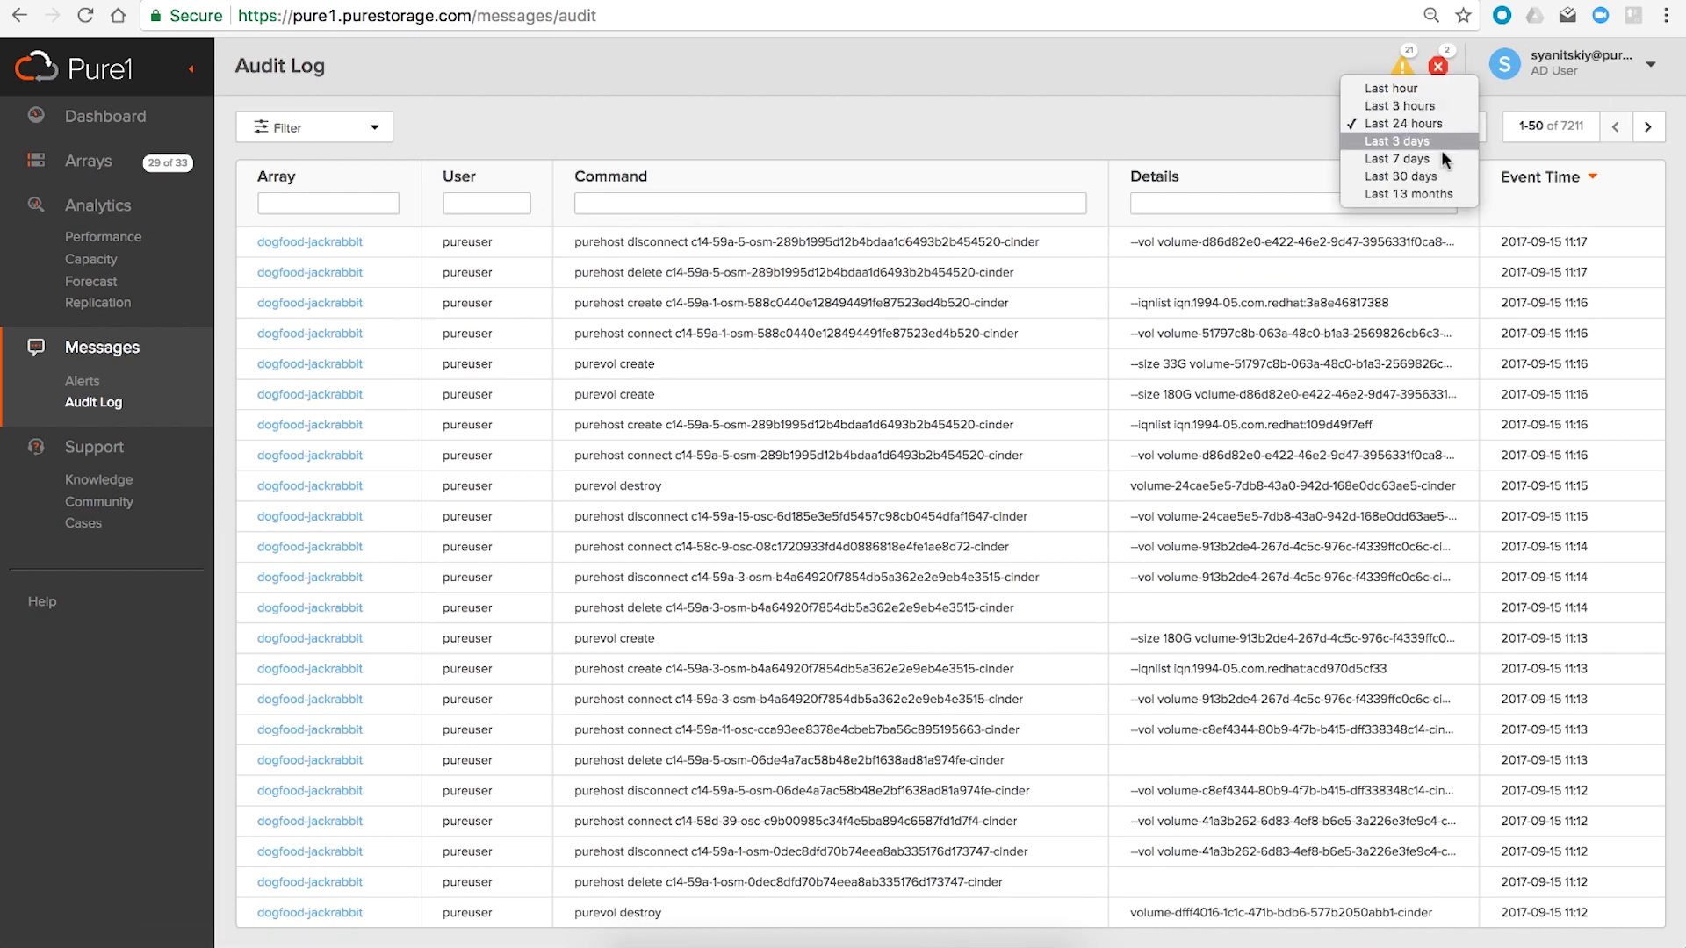
left_click(1414, 195)
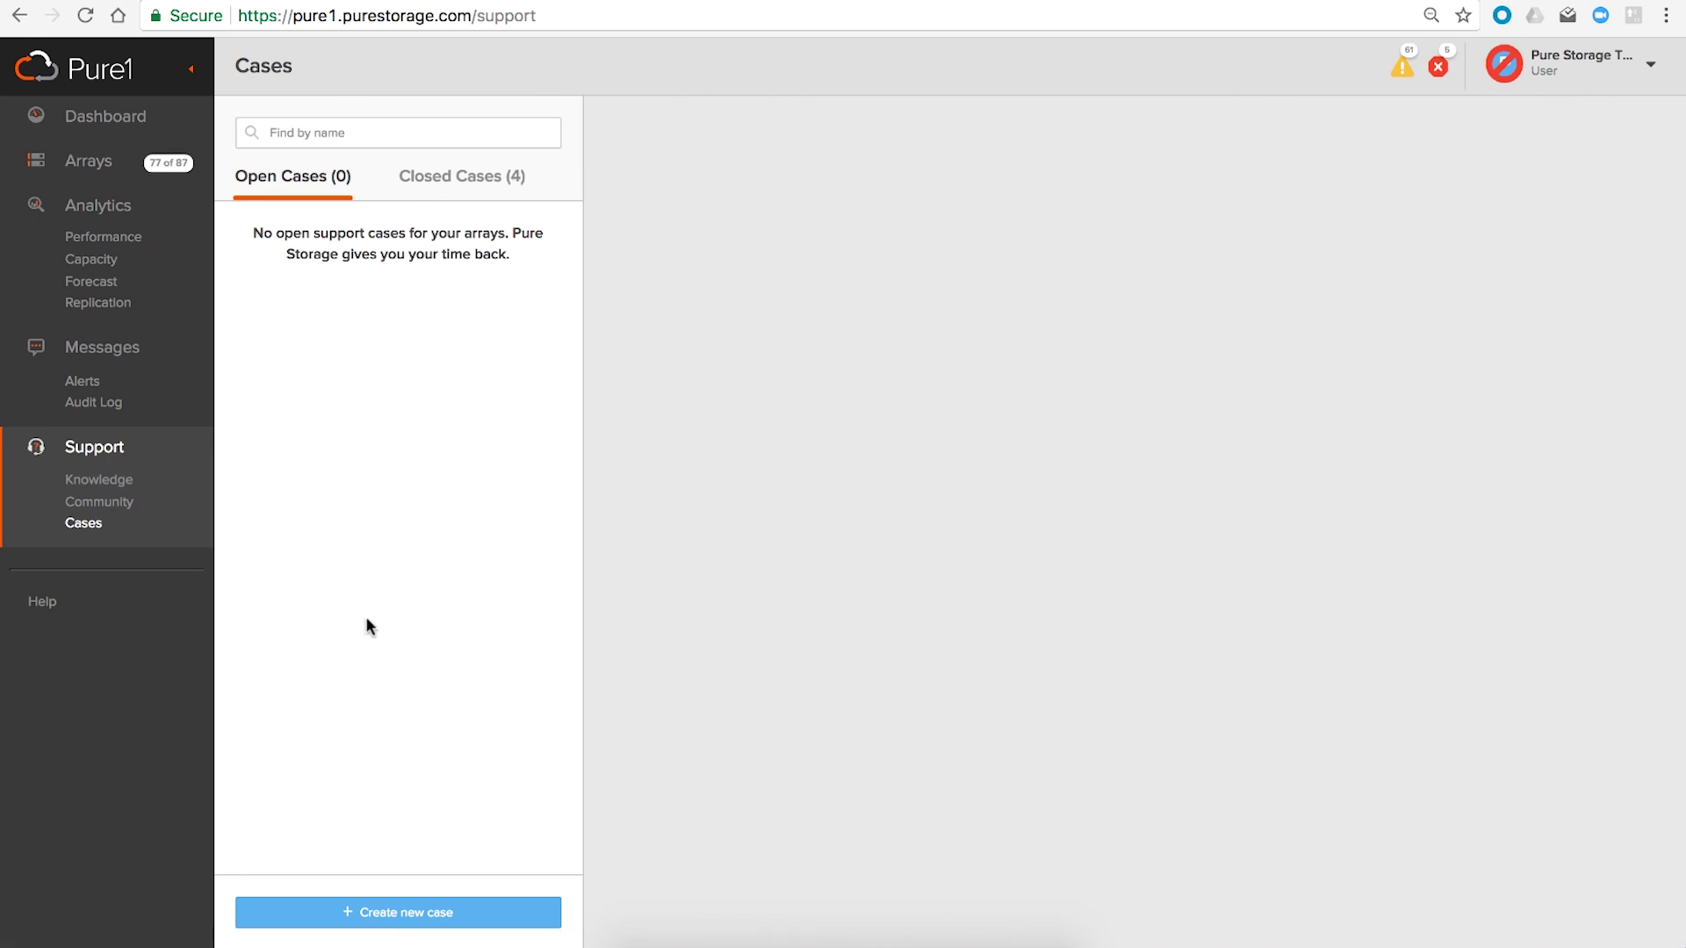
Create a new support case and step through its Array, Subject and Description fields
left_click(392, 918)
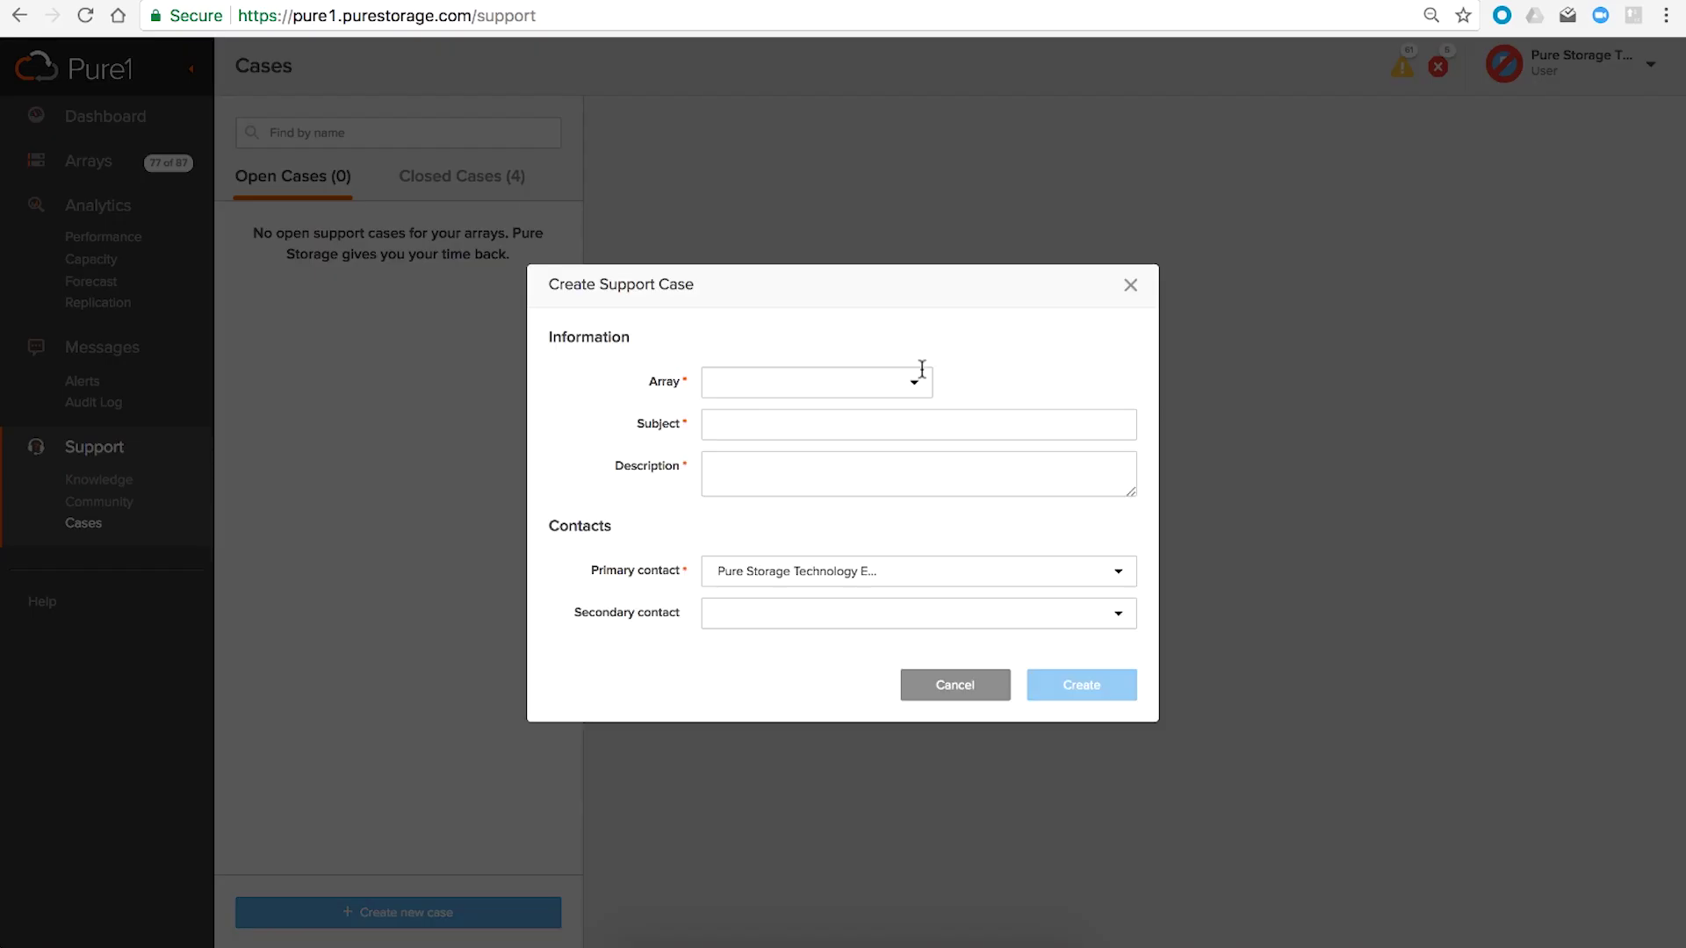
left_click(926, 377)
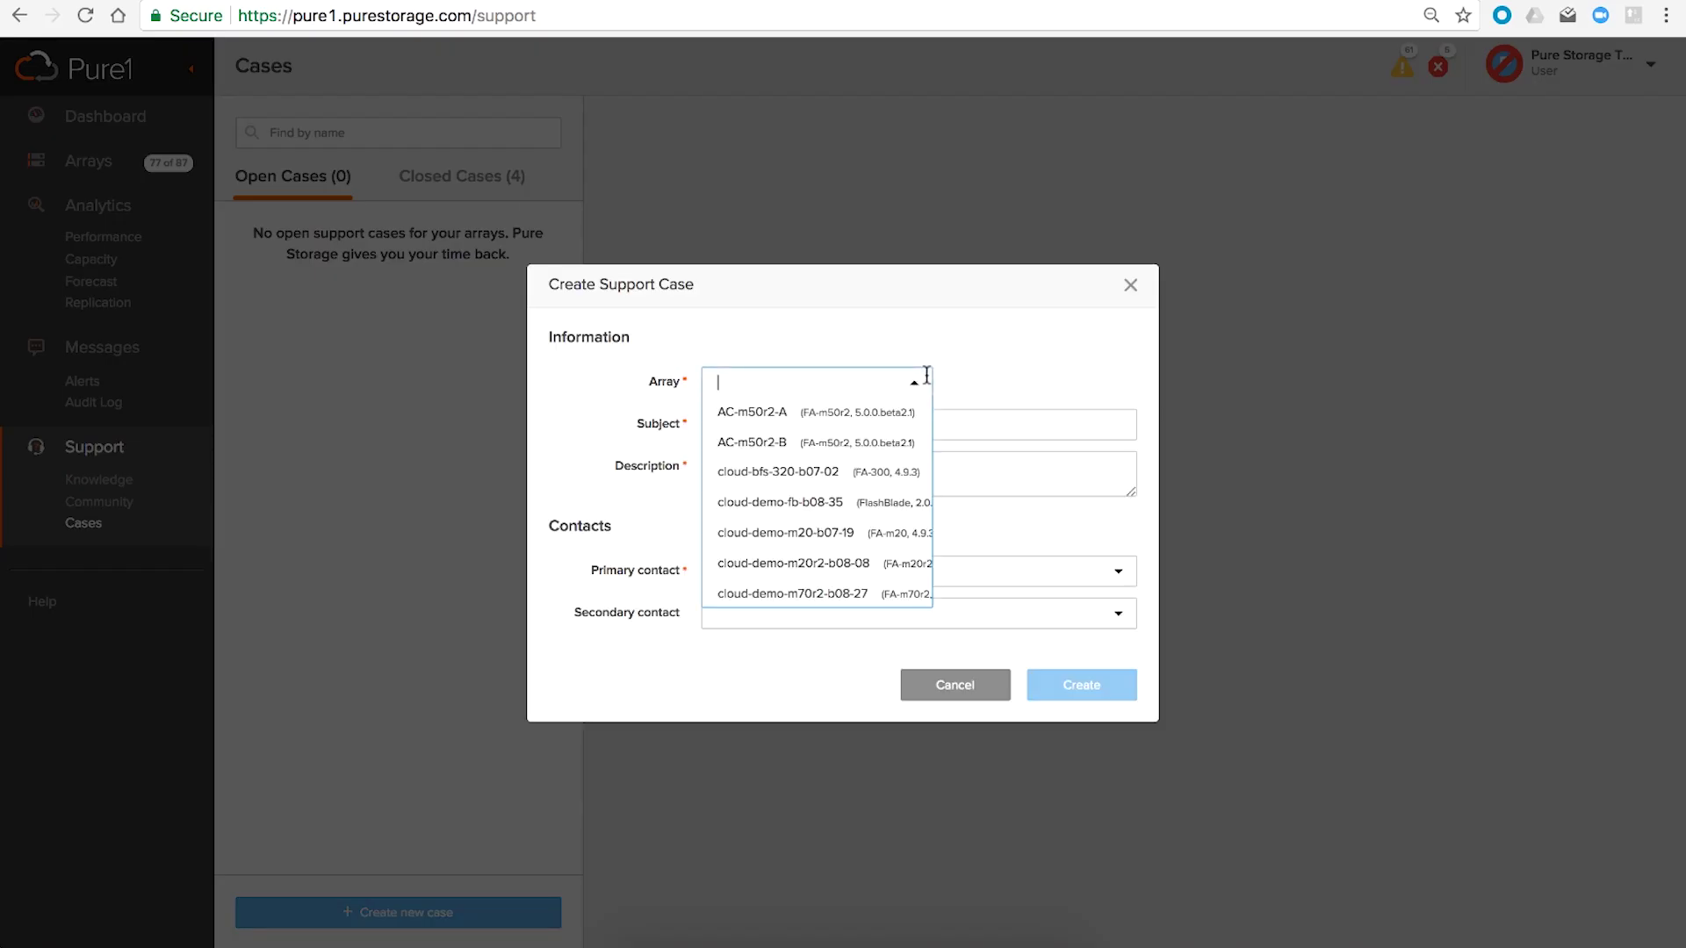
scroll(847, 478, "down", 3)
left_click(1087, 342)
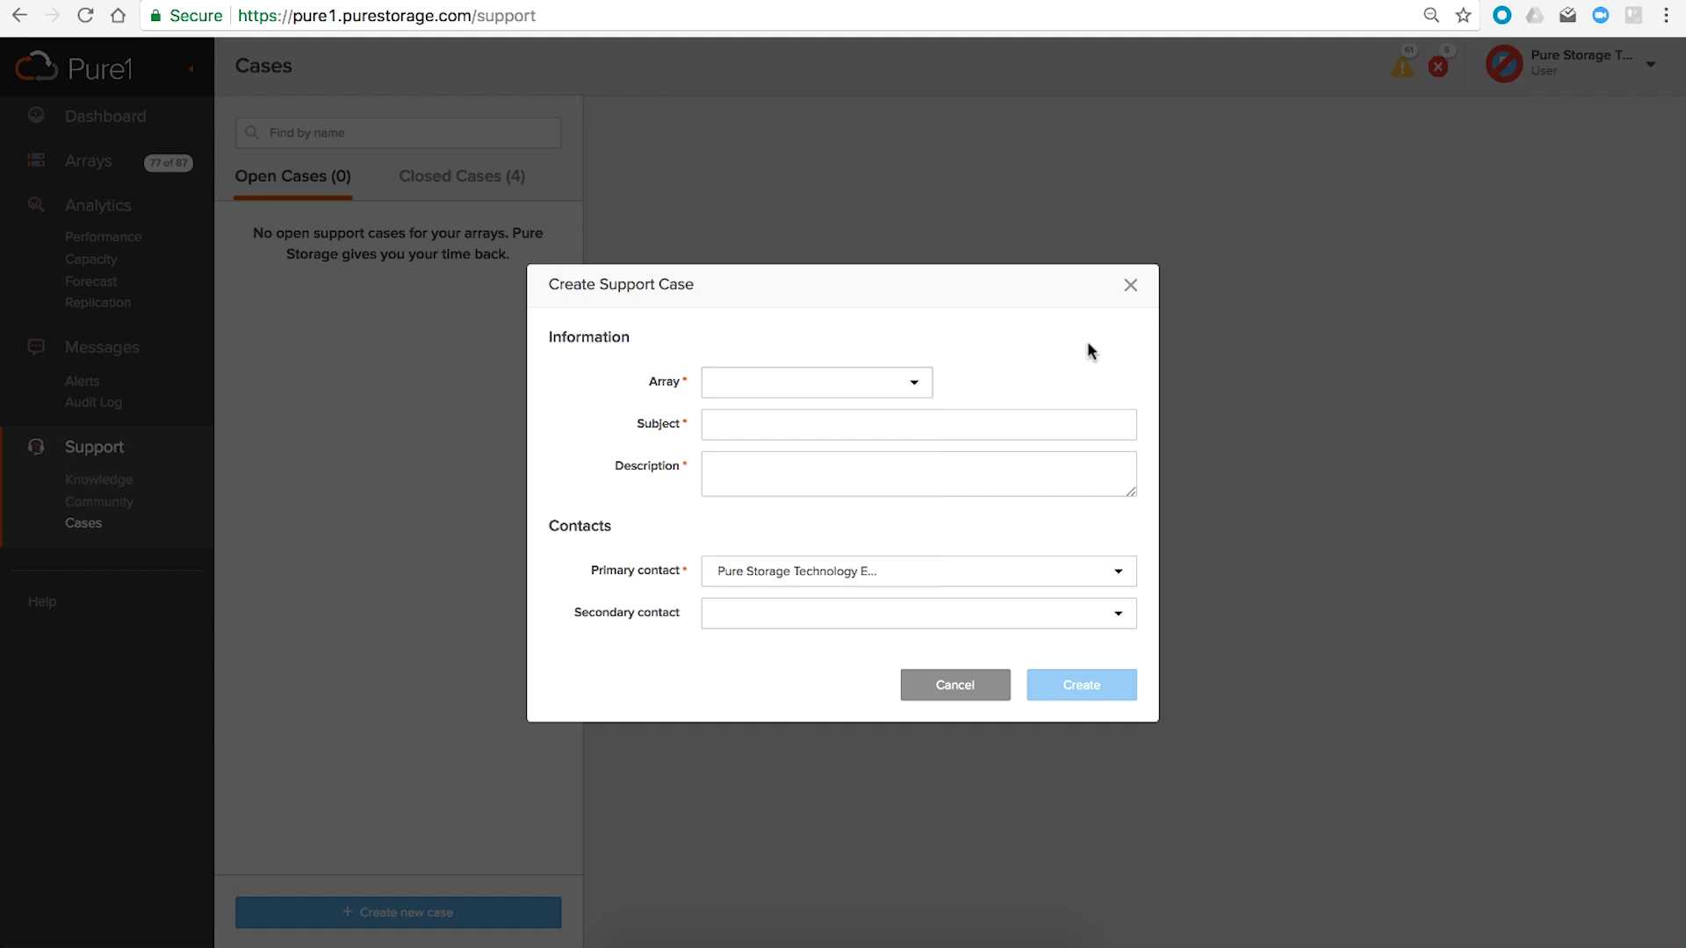
left_click(945, 420)
left_click(936, 478)
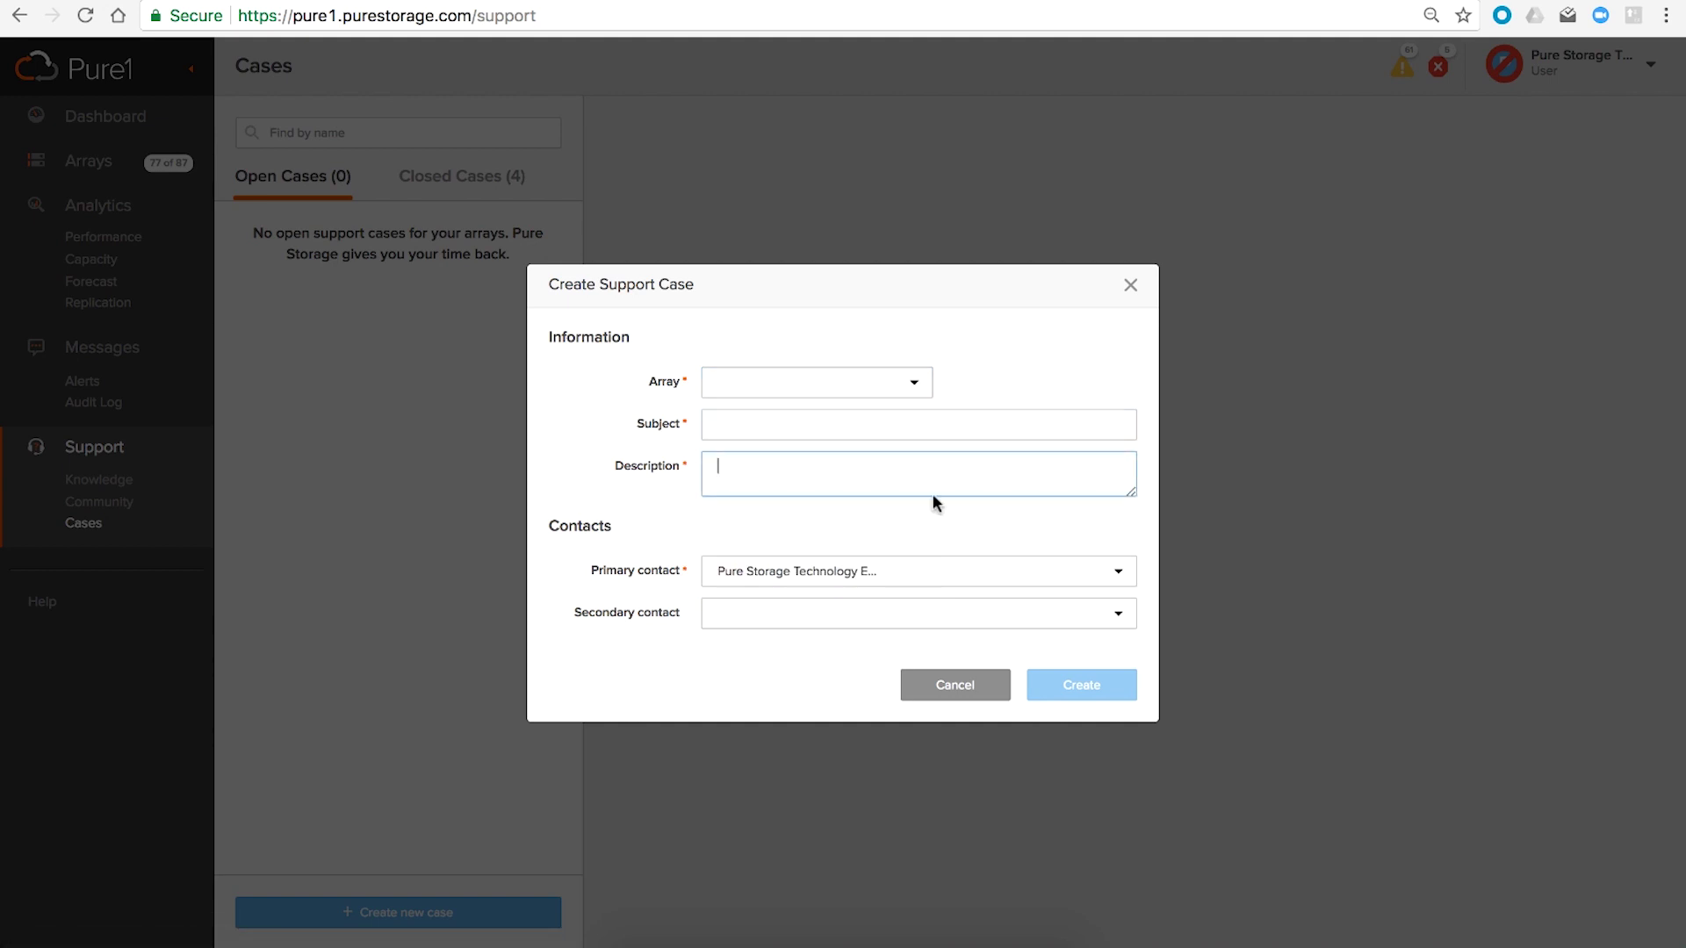